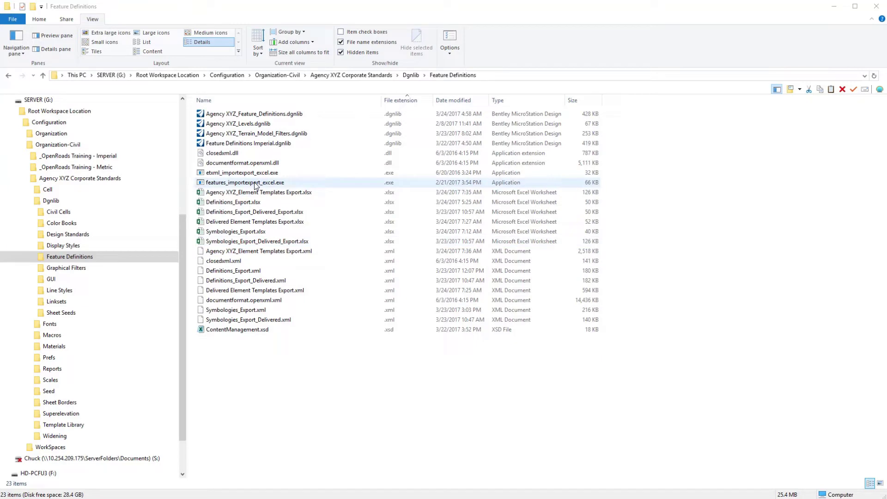
Step: Launch Features XML To/From Excel and load Symbologies_Export.xml
{"action": "double_click", "coordinate": [255, 183]}
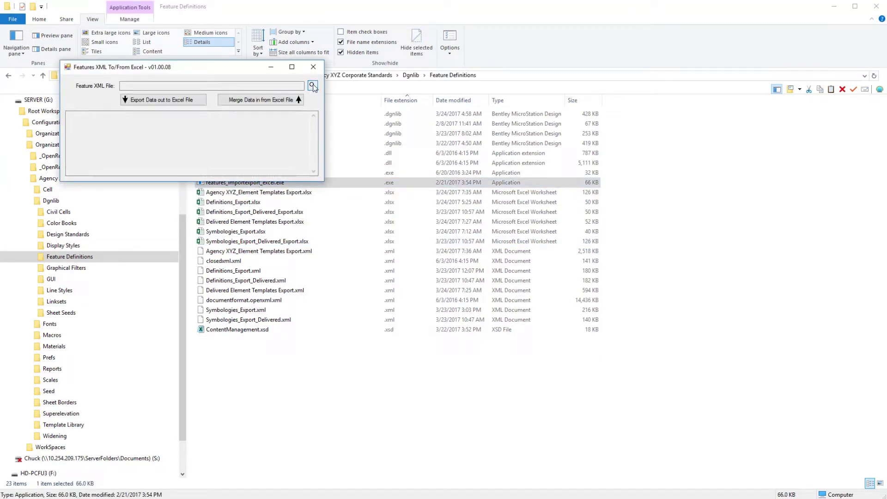
{"action": "left_click", "coordinate": [312, 86]}
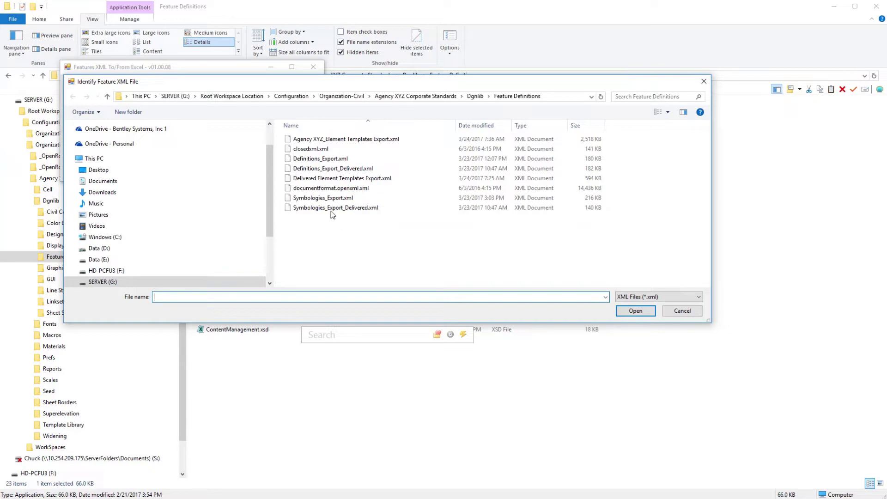
{"action": "left_click", "coordinate": [326, 199]}
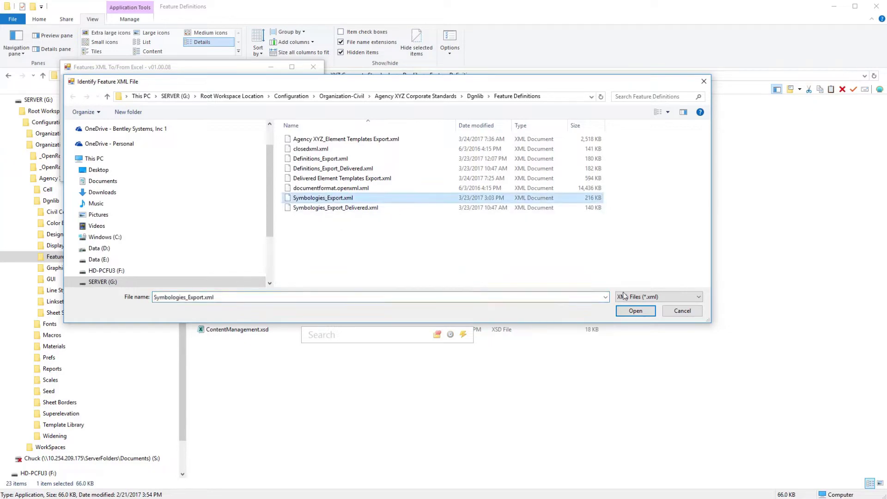
{"action": "left_click", "coordinate": [636, 311]}
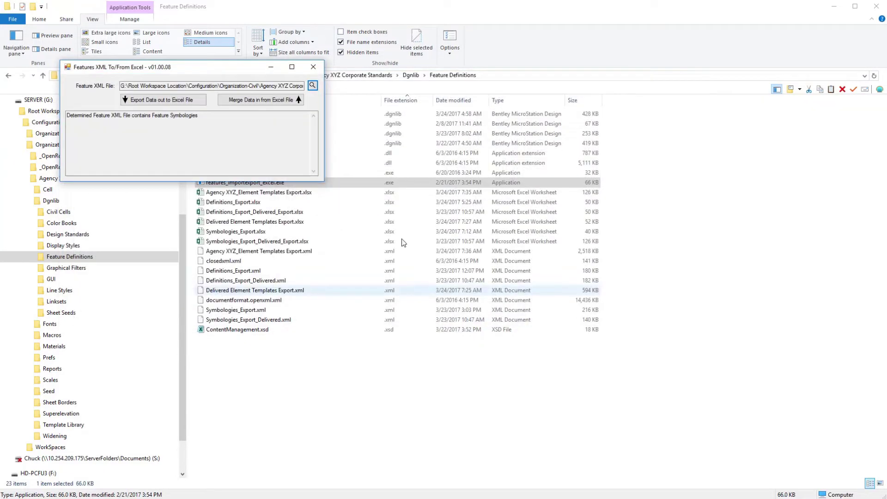
Step: Merge Symbologies_Export.xlsx into the XML, writing 747 features, and close the tool
{"action": "left_click", "coordinate": [270, 101]}
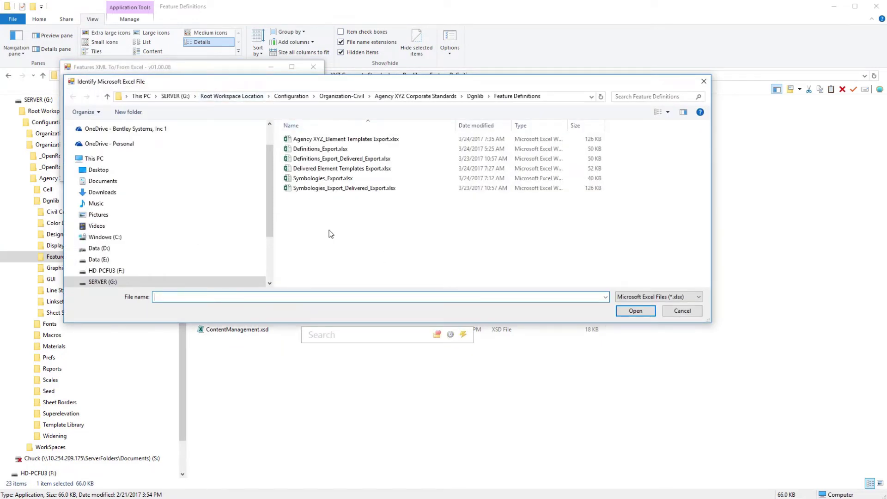
{"action": "left_click", "coordinate": [320, 179]}
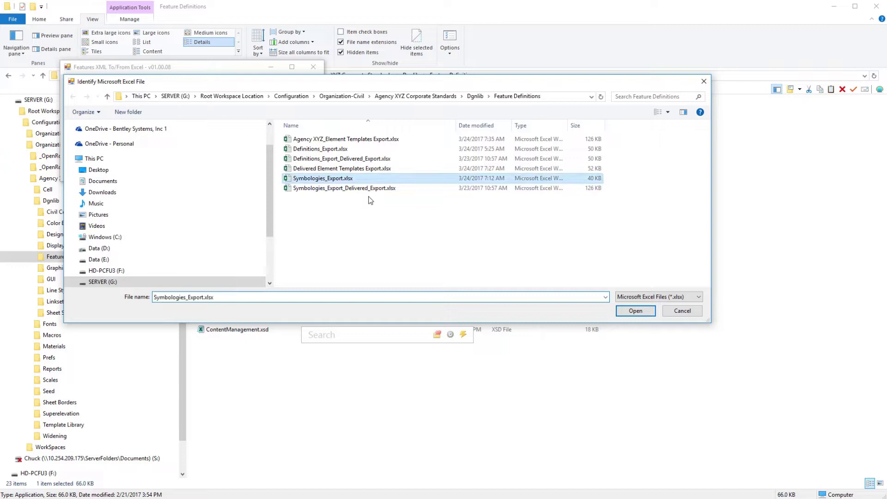
{"action": "left_click", "coordinate": [635, 311]}
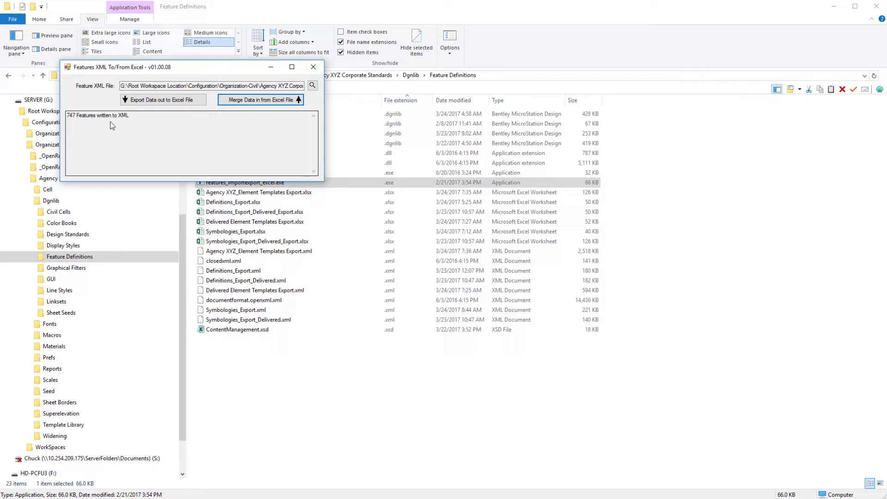
{"action": "left_click", "coordinate": [313, 68]}
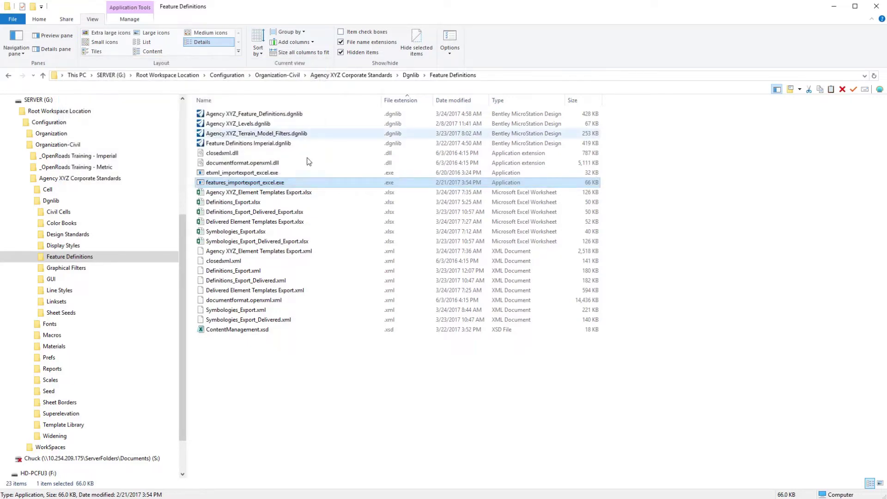
Step: Relaunch Features XML To/From Excel and load Definitions_Export.xml
{"action": "double_click", "coordinate": [284, 183]}
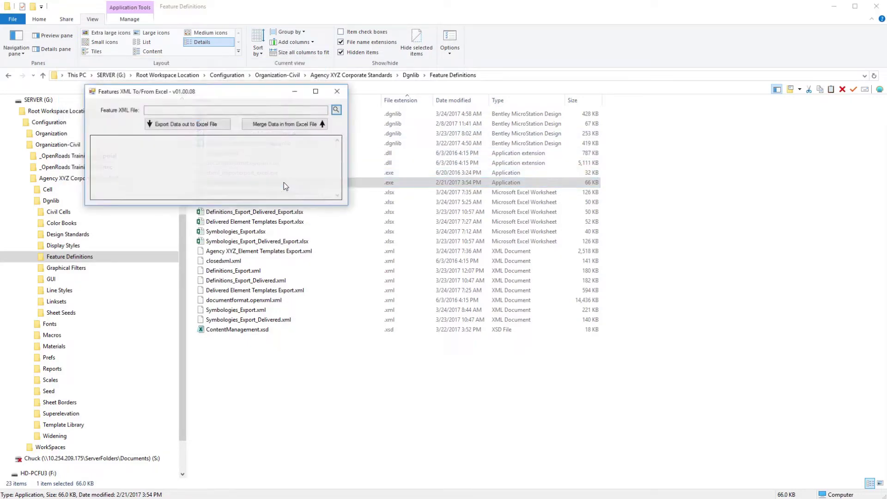
{"action": "left_click", "coordinate": [337, 110]}
{"action": "left_click", "coordinate": [352, 184]}
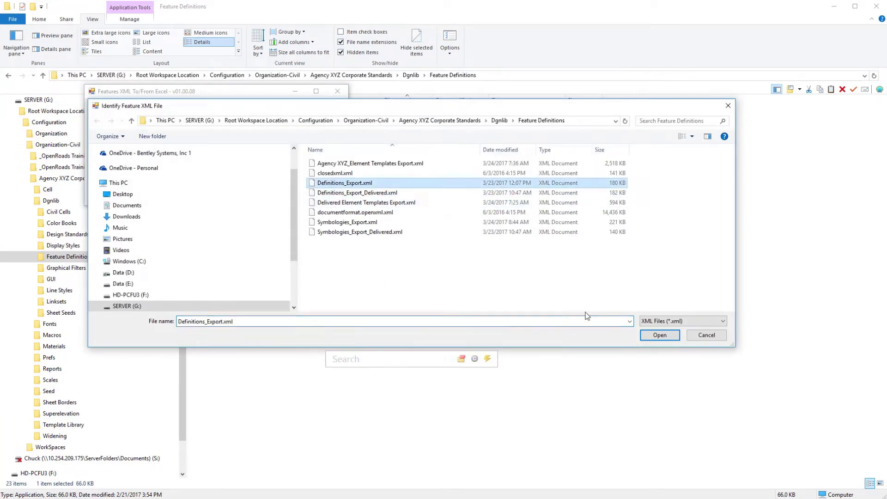
{"action": "left_click", "coordinate": [662, 336]}
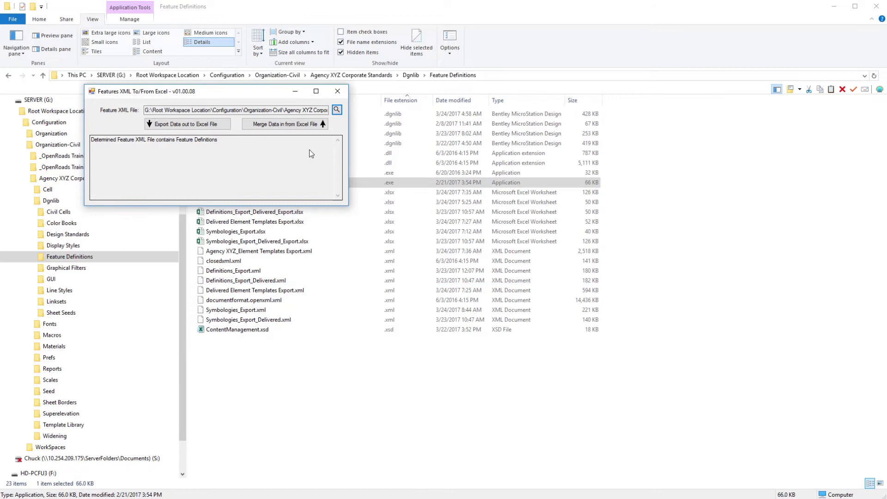
Step: Merge Definitions_Export.xlsx into the XML, writing 474 features, and close the tool
{"action": "left_click", "coordinate": [311, 125]}
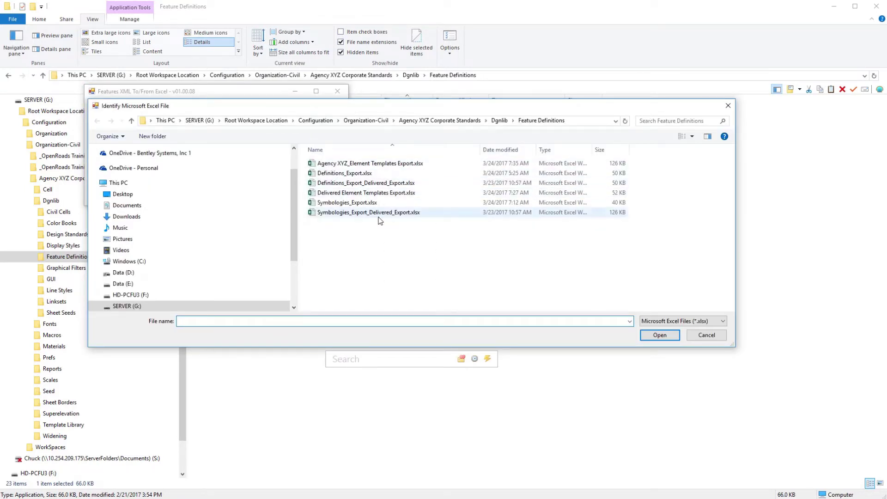
{"action": "left_click", "coordinate": [367, 174]}
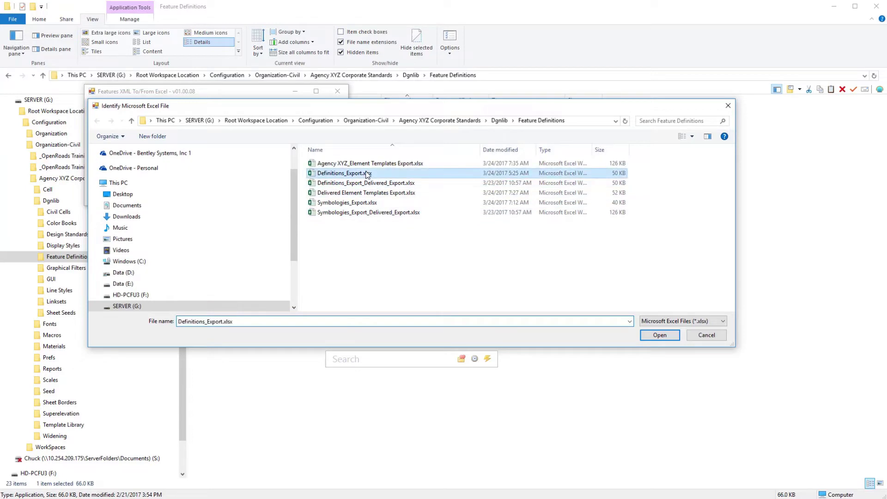
{"action": "left_click", "coordinate": [653, 337]}
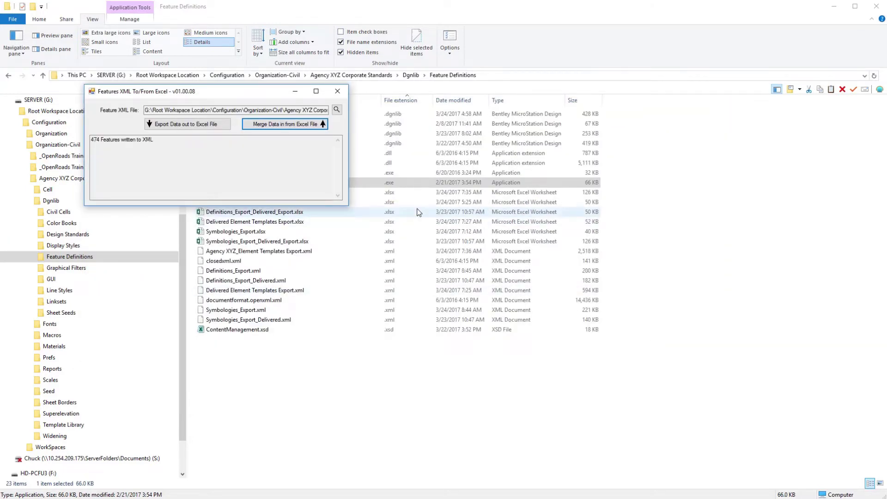
{"action": "left_click", "coordinate": [337, 91]}
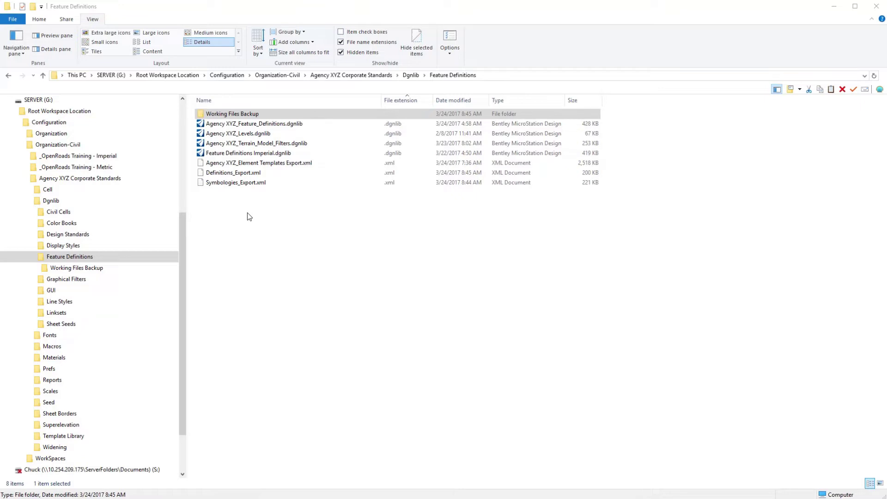
{"action": "left_click", "coordinate": [250, 225]}
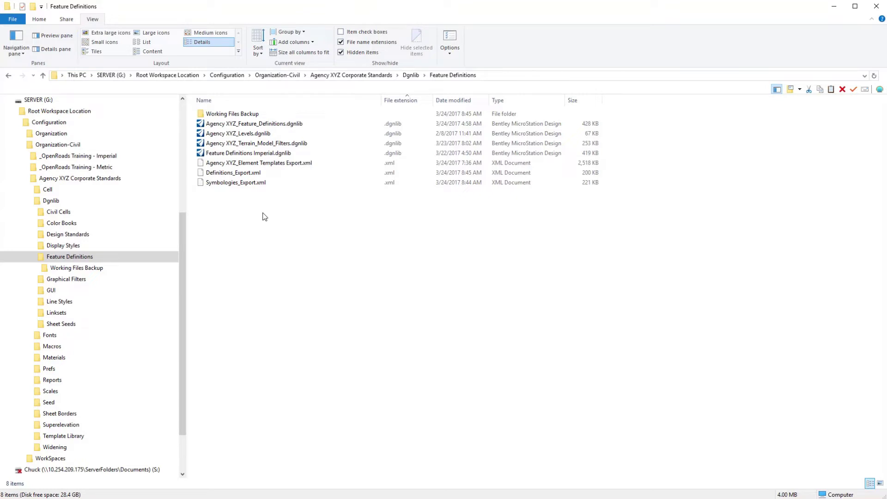
{"action": "left_click", "coordinate": [286, 124]}
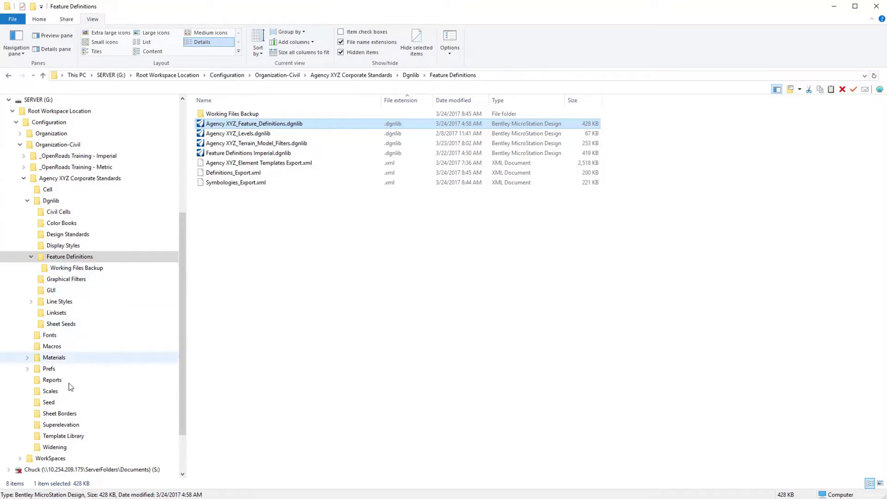
Step: Copy Seed3D - Imperial Design.dgn from the Seed folder and go back to Feature Definitions
{"action": "left_click", "coordinate": [54, 402]}
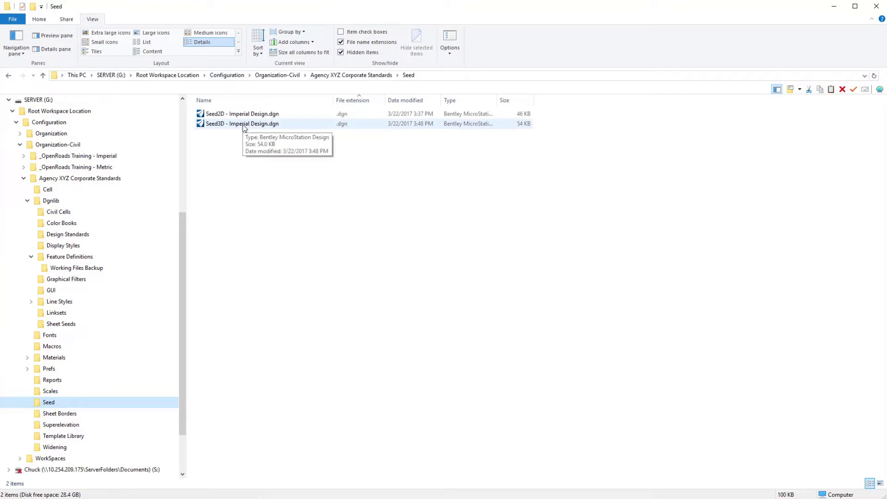
{"action": "right_click", "coordinate": [243, 124]}
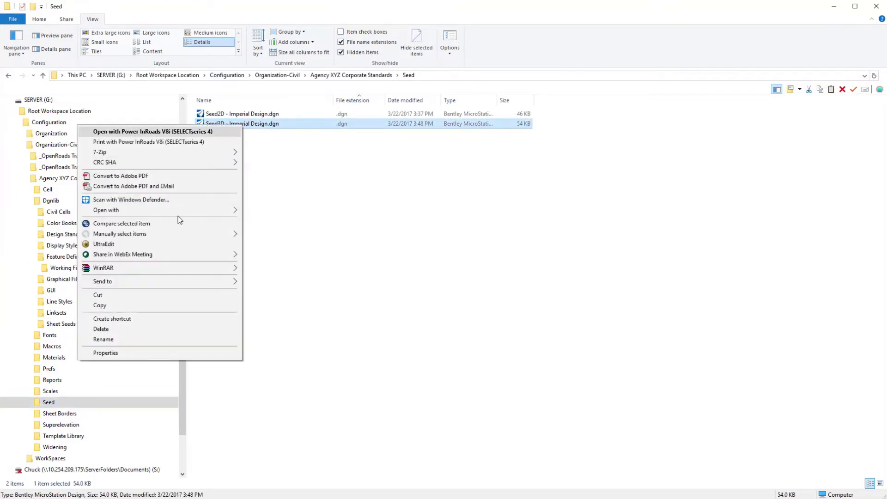
{"action": "left_click", "coordinate": [151, 306]}
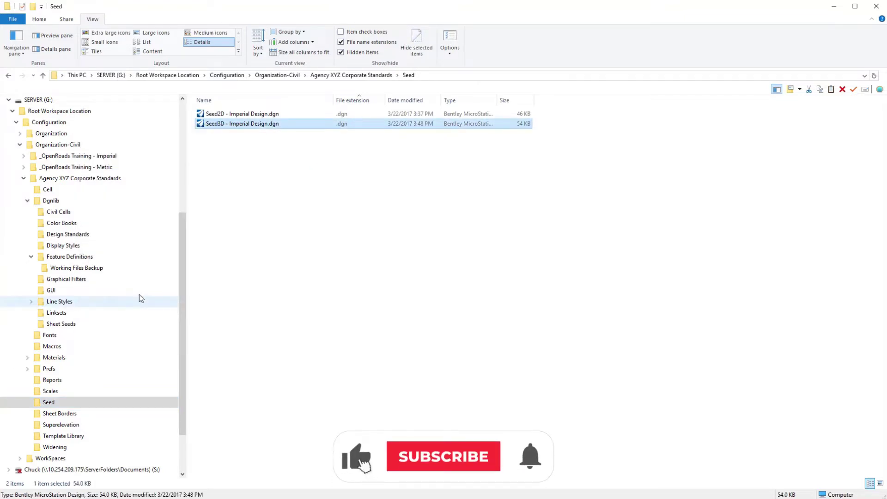
{"action": "left_click", "coordinate": [103, 258]}
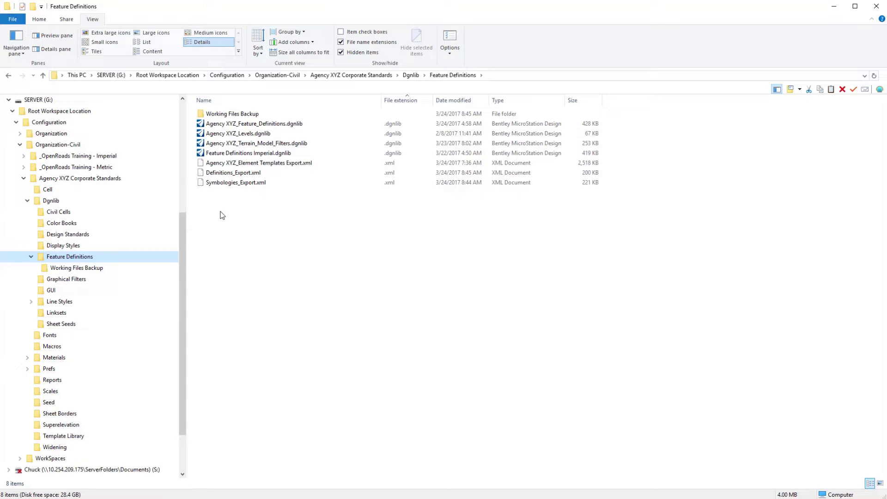
Step: Paste the seed file into Feature Definitions and move the old Agency XYZ_Feature_Definitions.dgnlib into Working Files Backup
{"action": "right_click", "coordinate": [222, 214]}
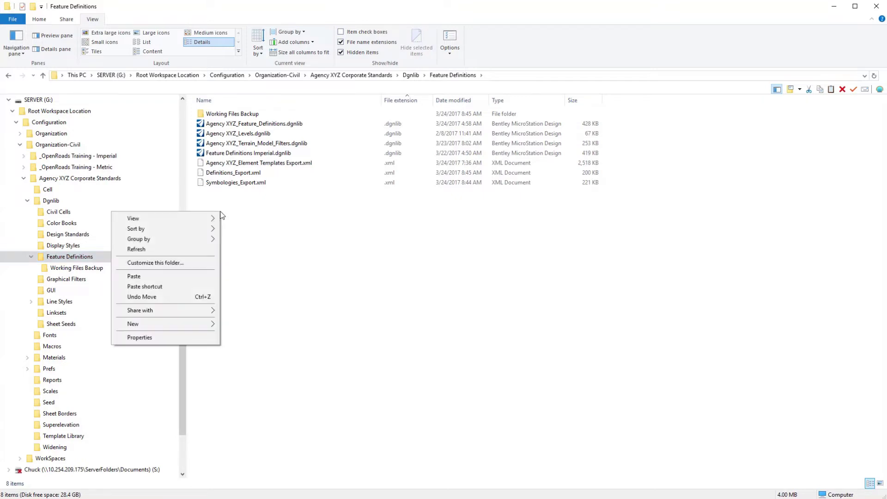
{"action": "left_click", "coordinate": [175, 276]}
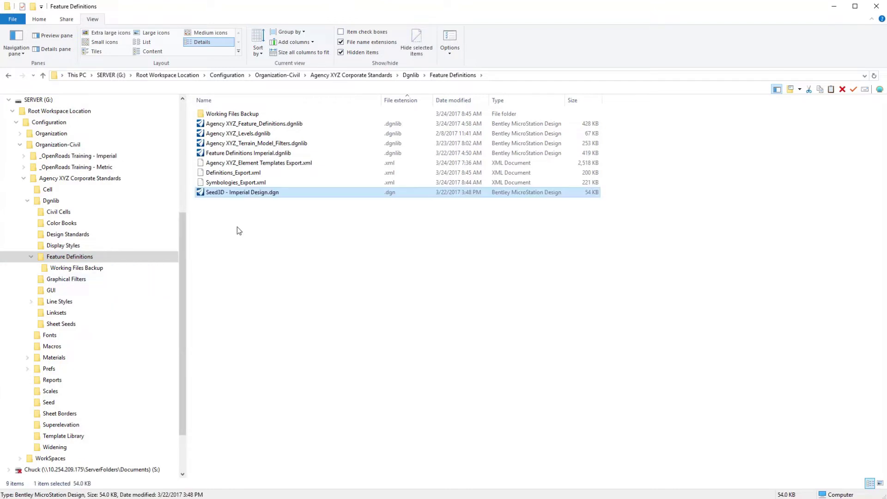
{"action": "left_click", "coordinate": [256, 126]}
{"action": "right_click", "coordinate": [257, 126]}
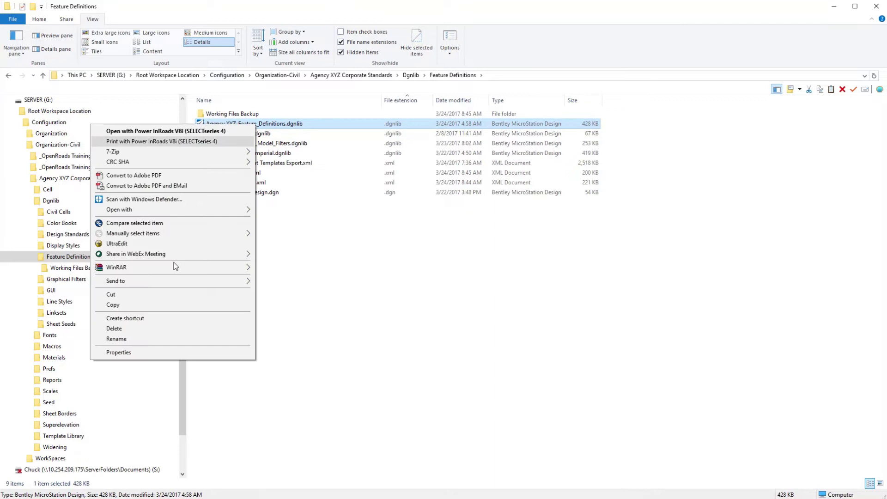
{"action": "left_click", "coordinate": [153, 339]}
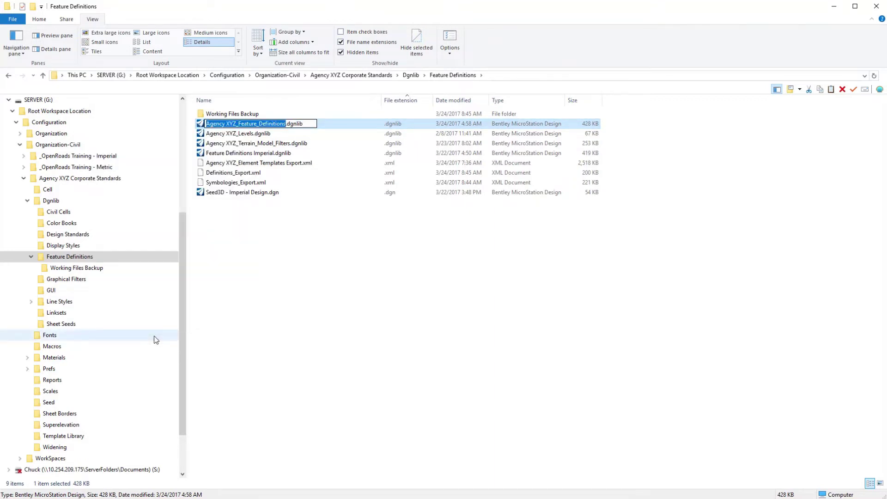
{"action": "key", "text": "Escape"}
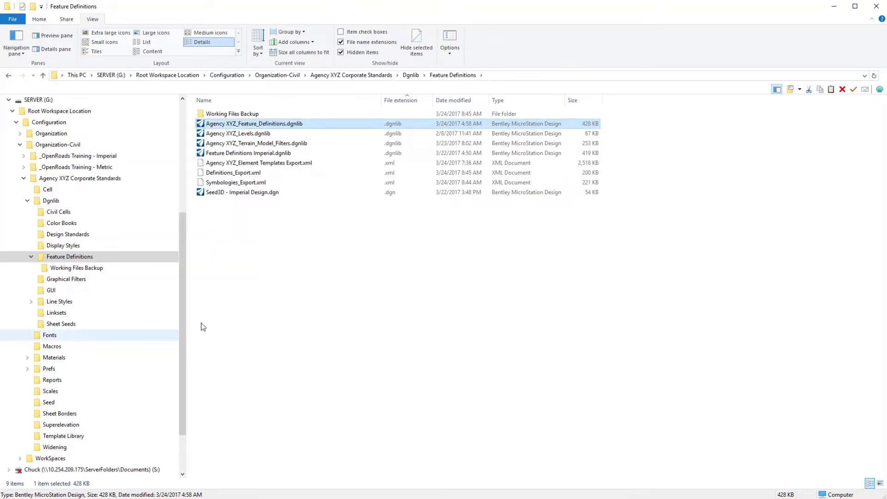
{"action": "left_click", "coordinate": [257, 225]}
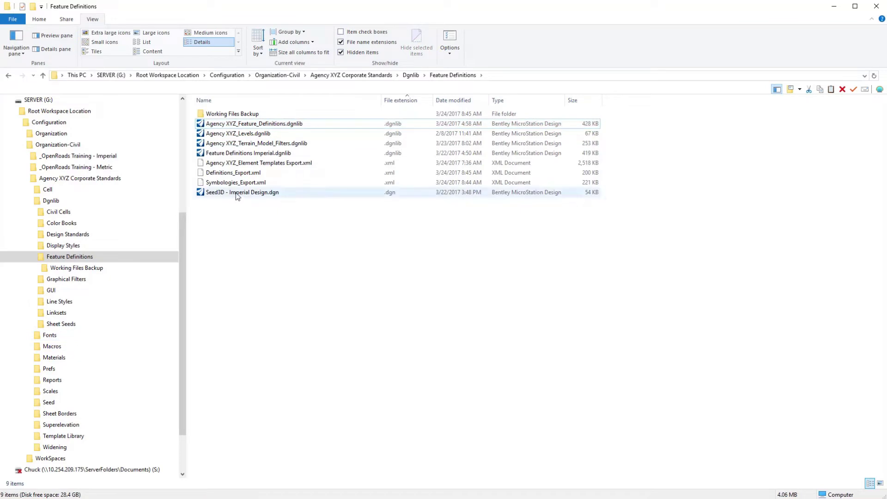
{"action": "left_click_drag", "start_coordinate": [259, 126], "coordinate": [245, 114]}
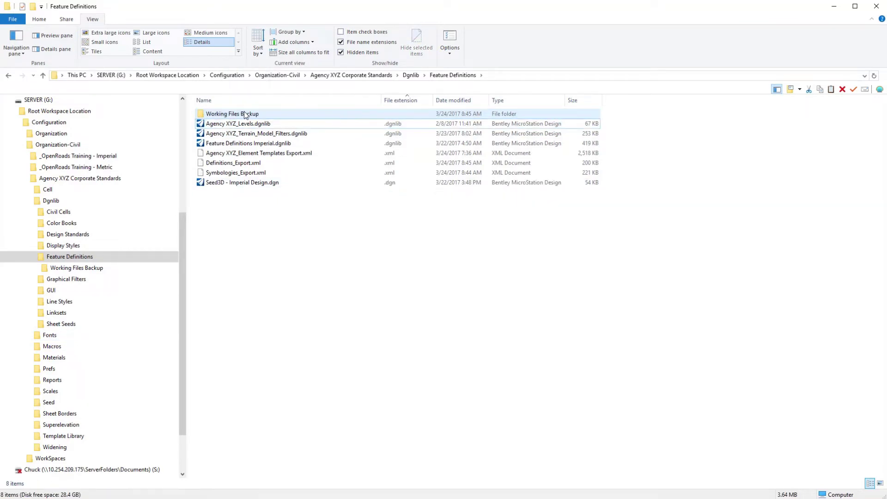
Step: Rename the Seed3D copy to Agency XYZ_Feature_Definitions.dgnlib, accepting the extension change
{"action": "right_click", "coordinate": [235, 182]}
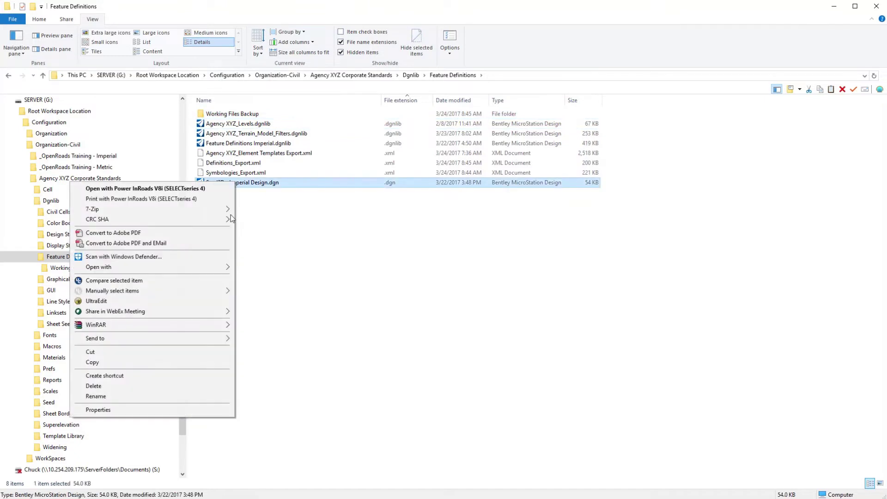
{"action": "left_click", "coordinate": [137, 396]}
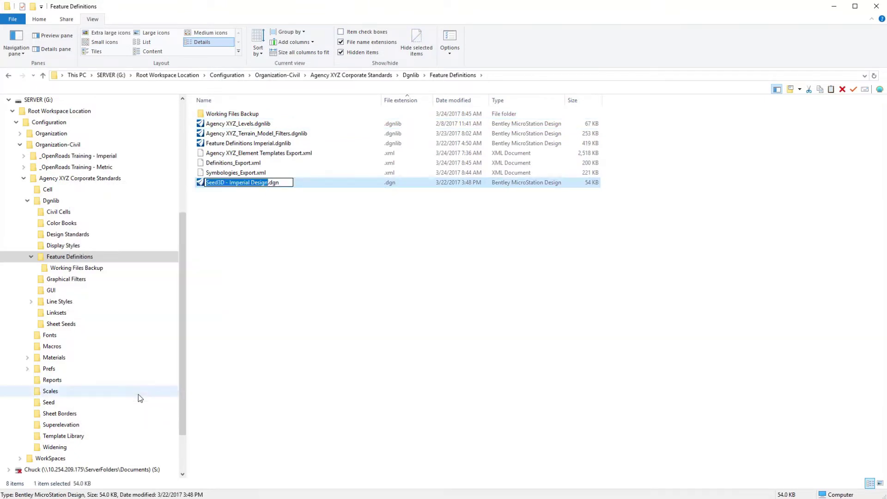
{"action": "key", "text": "ctrl+v"}
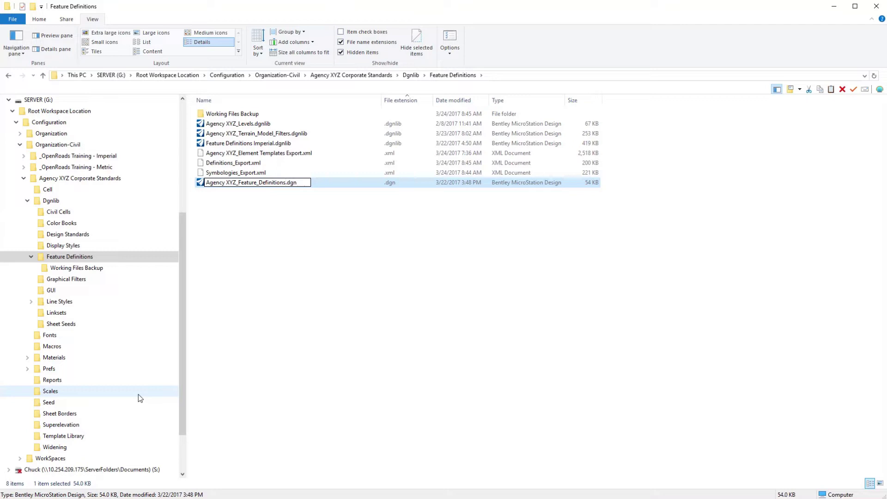
{"action": "type", "text": "lib"}
{"action": "key", "text": "Return"}
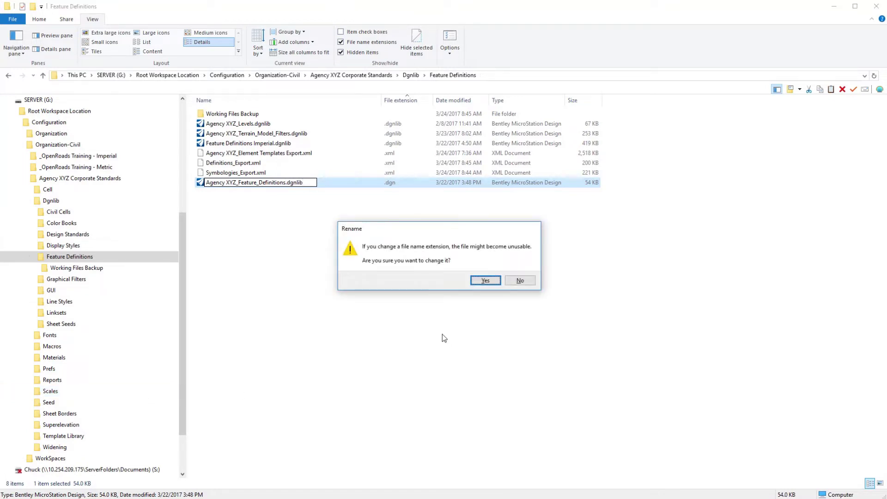
{"action": "left_click", "coordinate": [484, 280]}
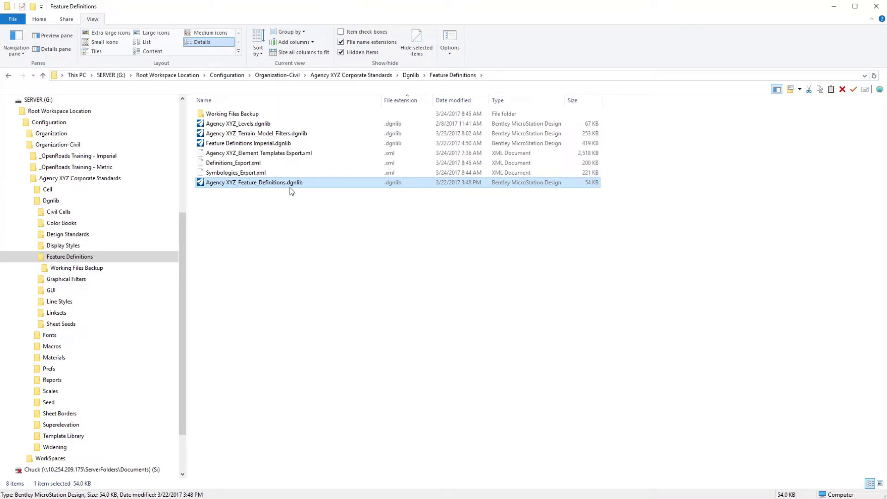
Step: Select Agency XYZ_Feature_Definitions.dgnlib and open it in OpenRoads Designer
{"action": "left_click", "coordinate": [260, 124]}
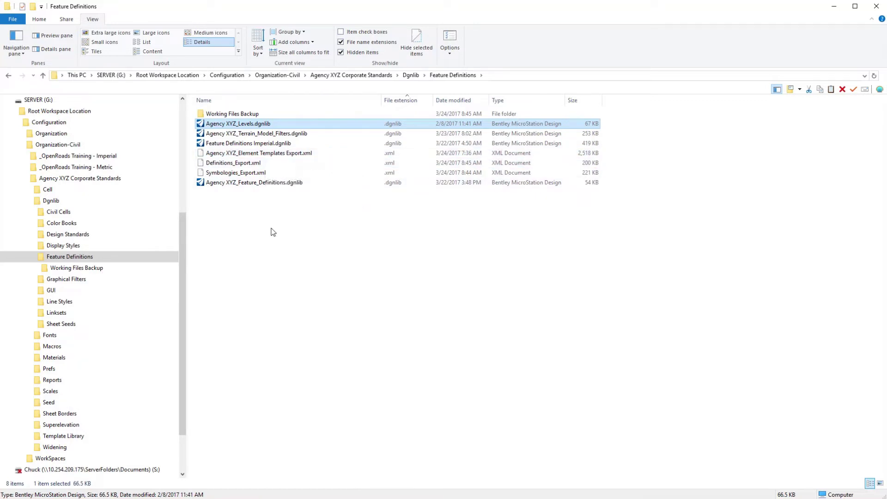
{"action": "left_click", "coordinate": [274, 185]}
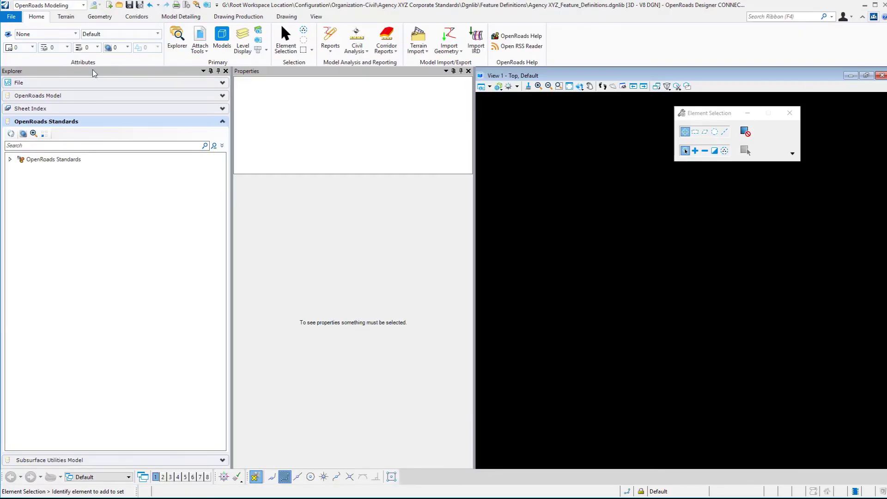
Step: Import element templates from Agency XYZ_Element Templates Export.xml in the Element Templates manager
{"action": "left_click", "coordinate": [52, 38]}
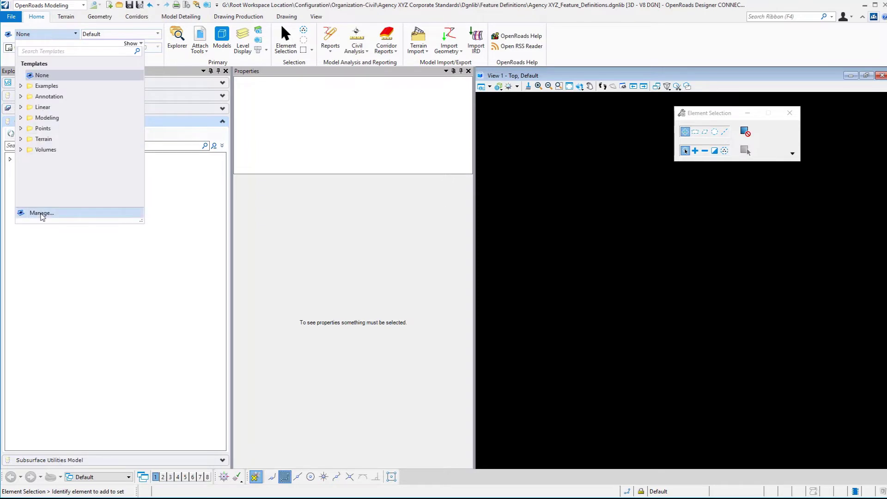
{"action": "left_click", "coordinate": [41, 213]}
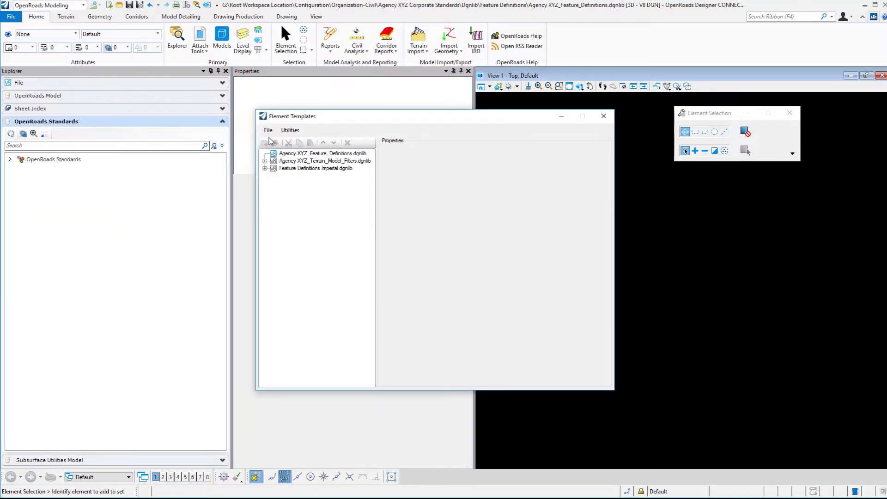
{"action": "left_click", "coordinate": [269, 132]}
{"action": "mouse_move", "coordinate": [287, 140]}
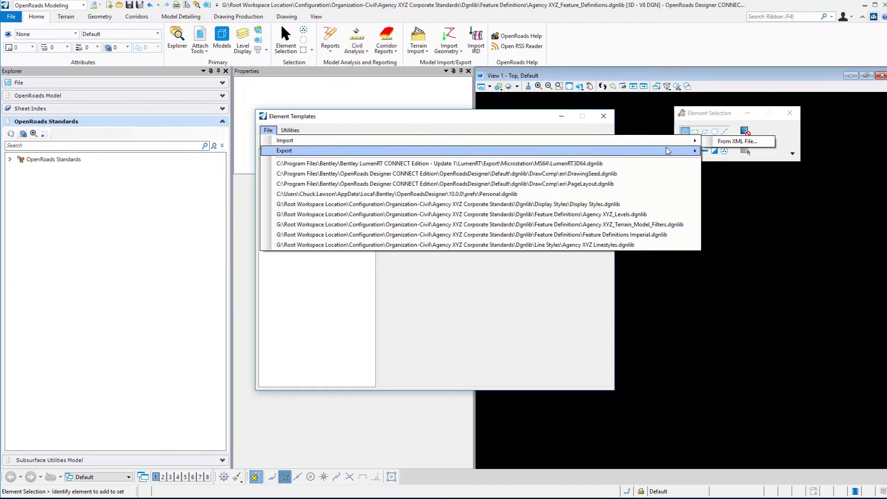
{"action": "left_click", "coordinate": [723, 142]}
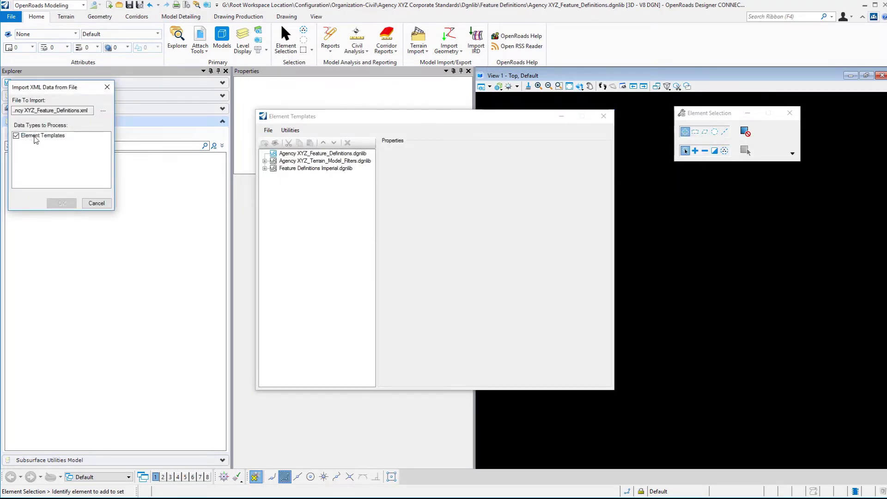
{"action": "left_click", "coordinate": [103, 110]}
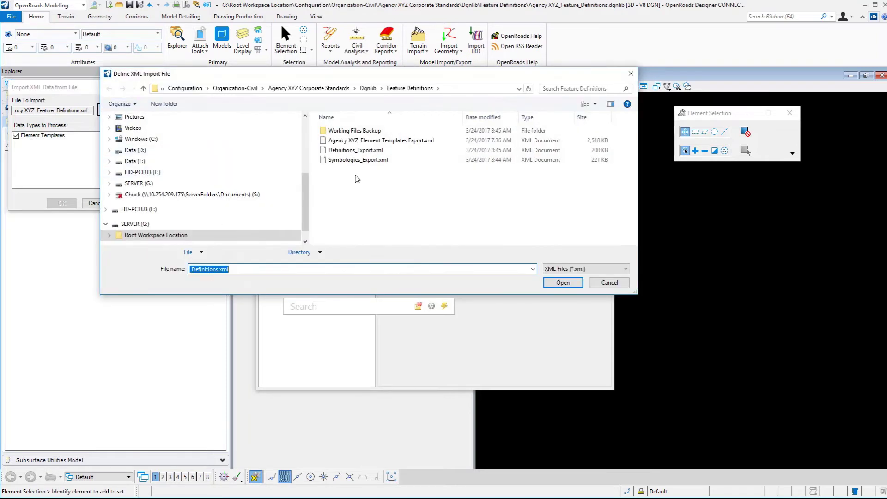
{"action": "left_click", "coordinate": [372, 140]}
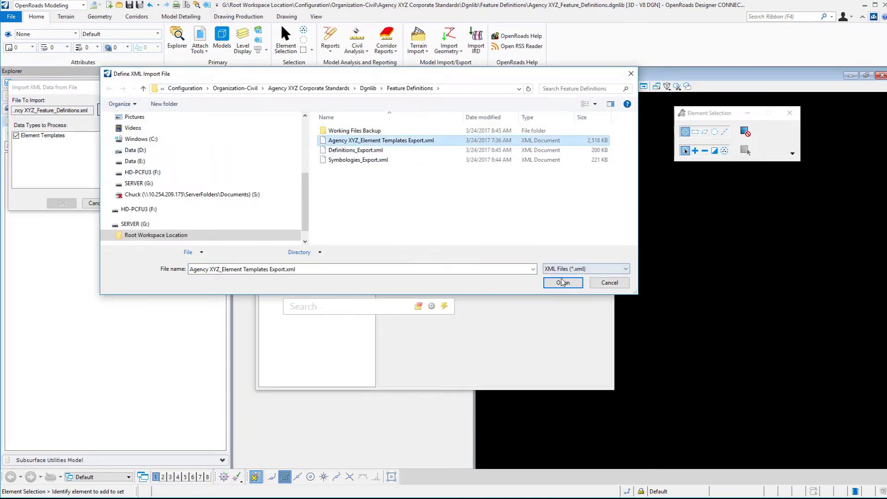
{"action": "left_click", "coordinate": [563, 282]}
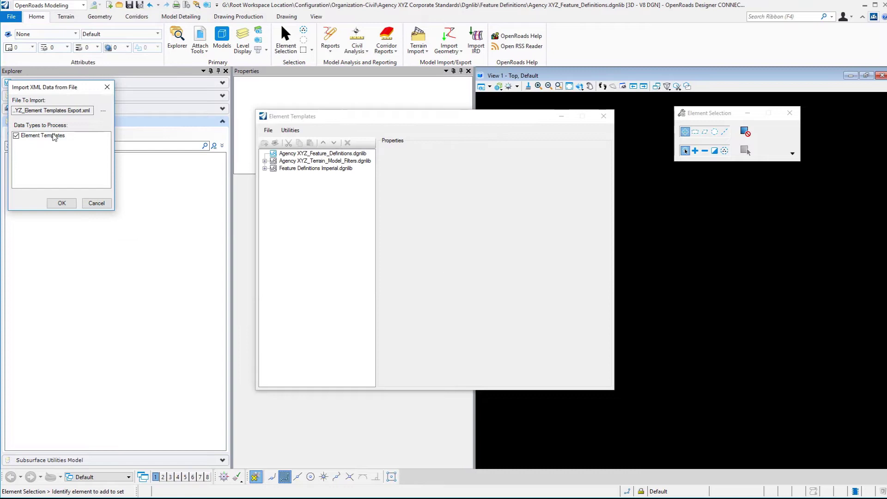
{"action": "left_click", "coordinate": [62, 204]}
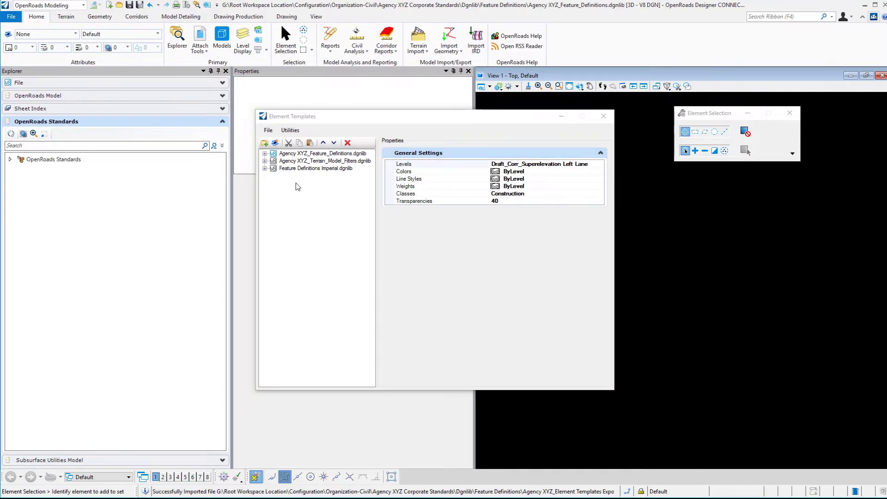
Step: Expand the library's template groups to review Volumes, Modeling and Corridor Graphics
{"action": "left_click", "coordinate": [265, 155]}
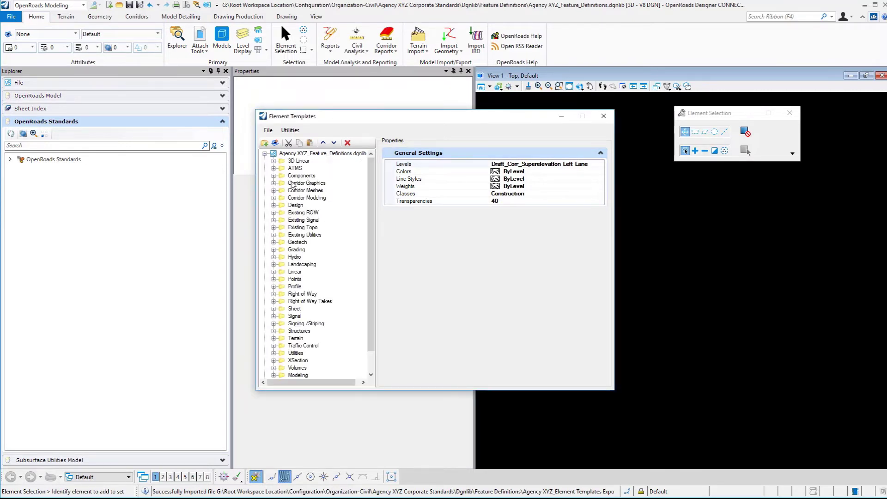
{"action": "scroll", "coordinate": [365, 268], "scroll_direction": "down", "scroll_amount": 1}
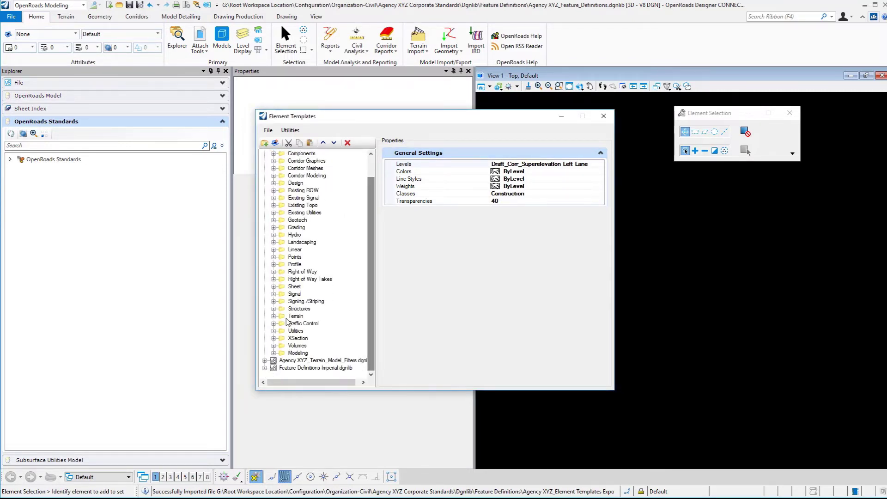
{"action": "left_click", "coordinate": [274, 345]}
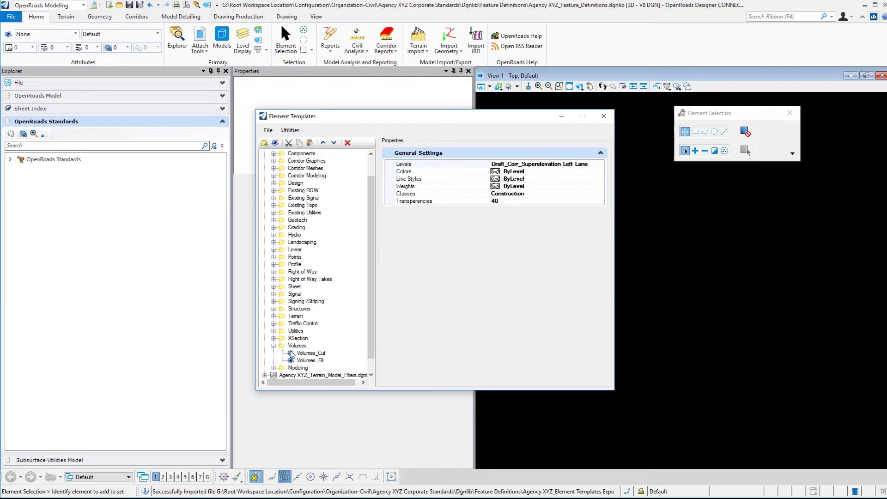
{"action": "left_click", "coordinate": [274, 346]}
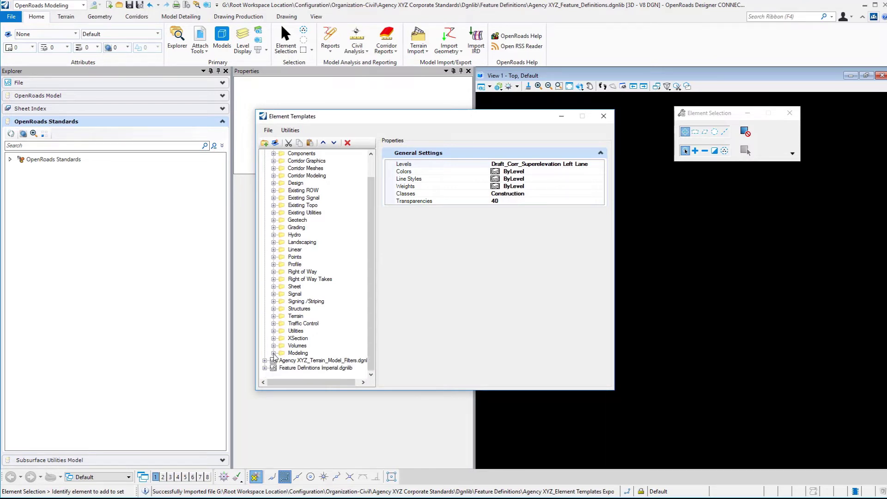
{"action": "left_click", "coordinate": [274, 353]}
{"action": "left_click", "coordinate": [282, 353]}
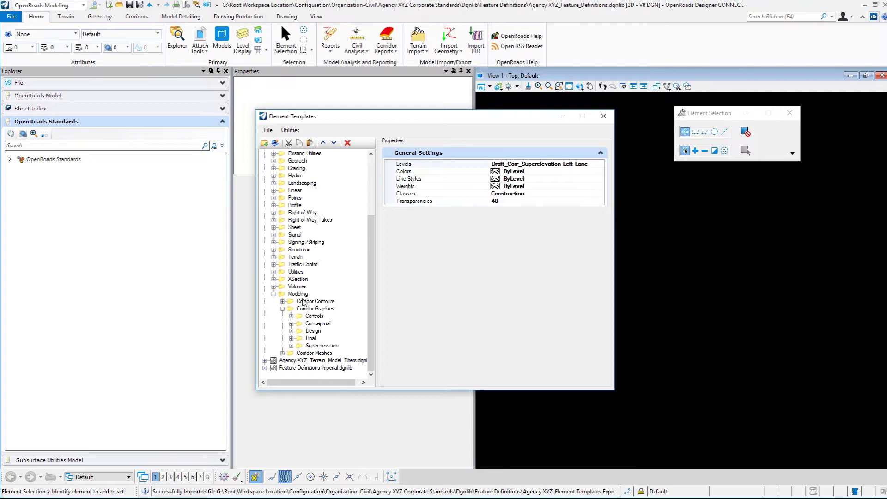
Step: Sort the templates inside the Modeling and Volumes groups
{"action": "left_click", "coordinate": [282, 308]}
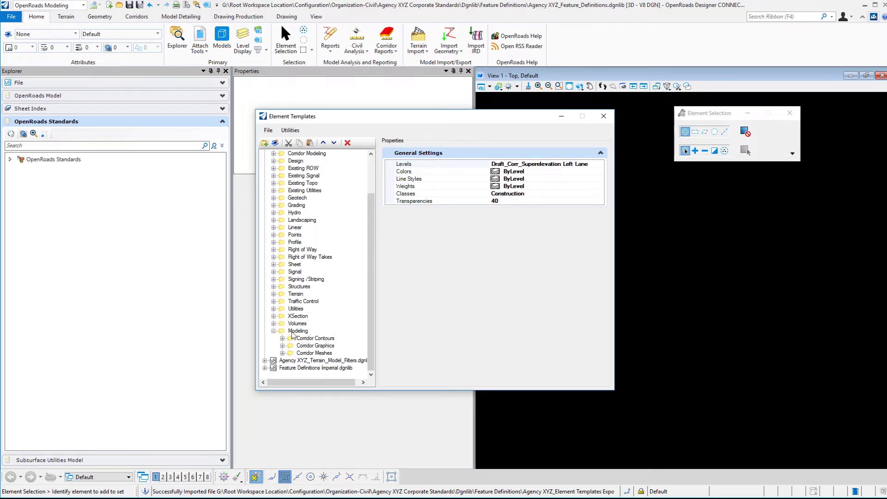
{"action": "right_click", "coordinate": [296, 332]}
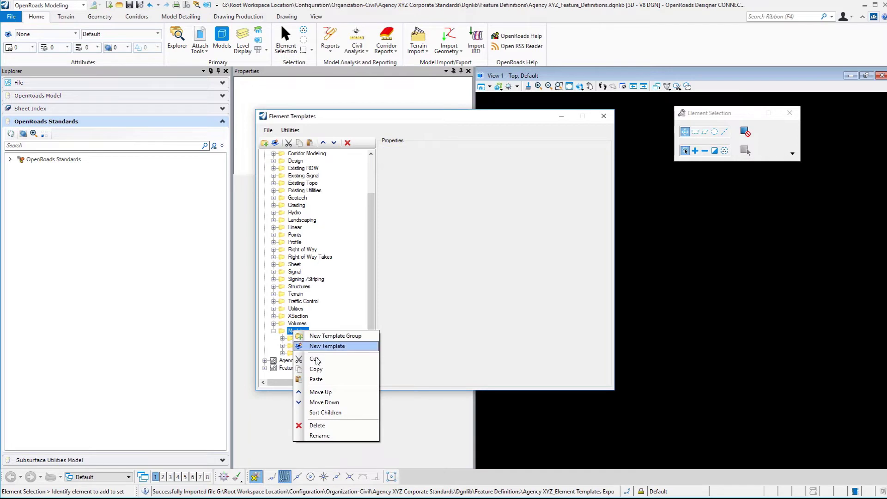
{"action": "left_click", "coordinate": [318, 413]}
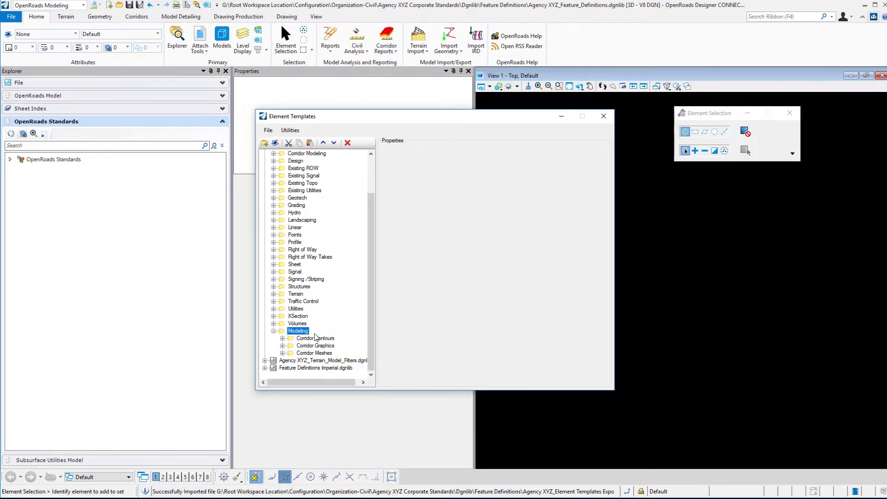
{"action": "left_click", "coordinate": [274, 323]}
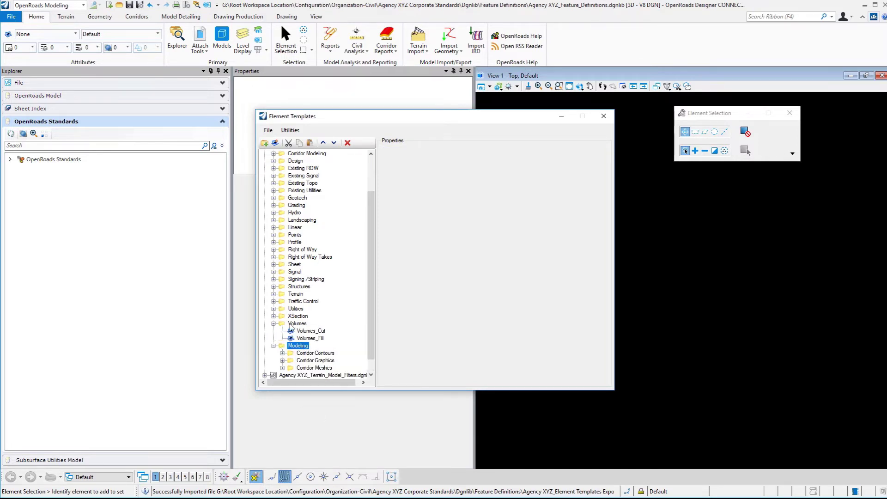
{"action": "right_click", "coordinate": [297, 325]}
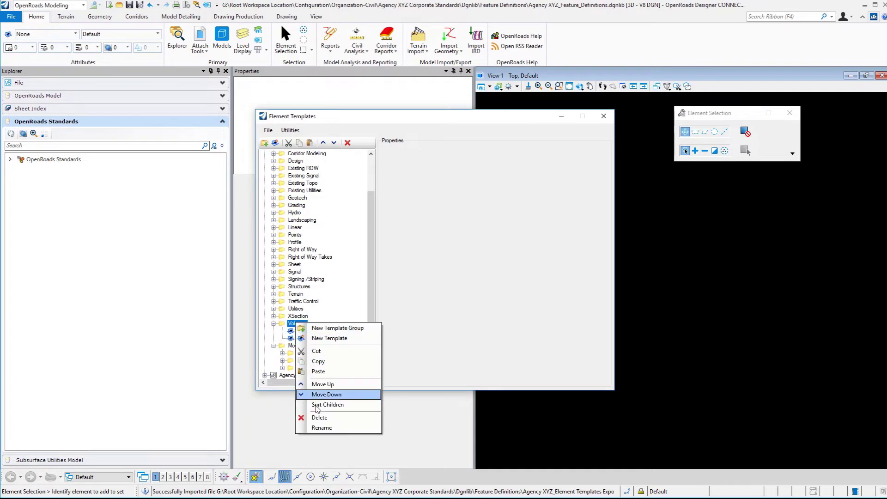
{"action": "left_click", "coordinate": [317, 393]}
{"action": "left_click", "coordinate": [273, 324]}
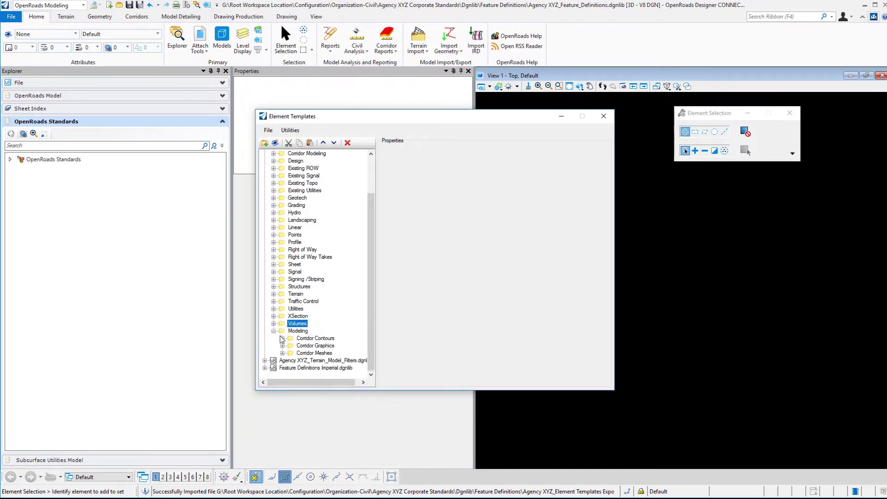
Step: Check the Corridor Contours, Controls and Superelevation groups, then collapse Modeling
{"action": "left_click", "coordinate": [282, 338]}
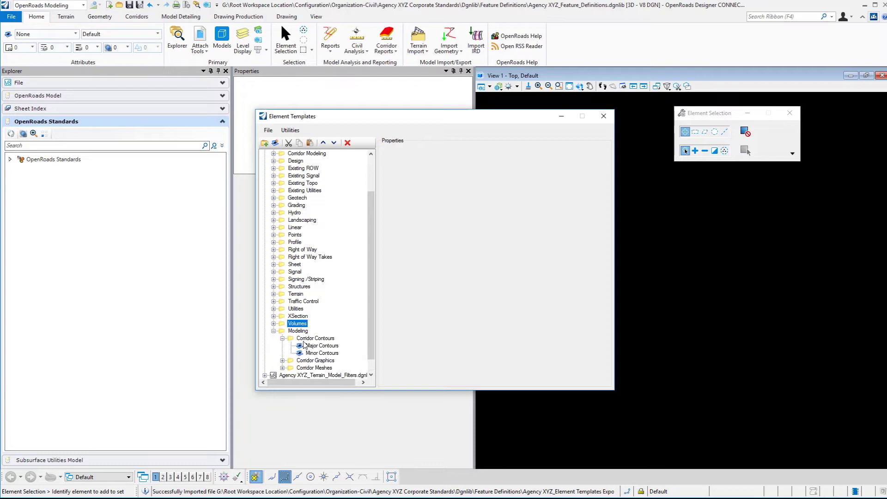
{"action": "left_click", "coordinate": [282, 338]}
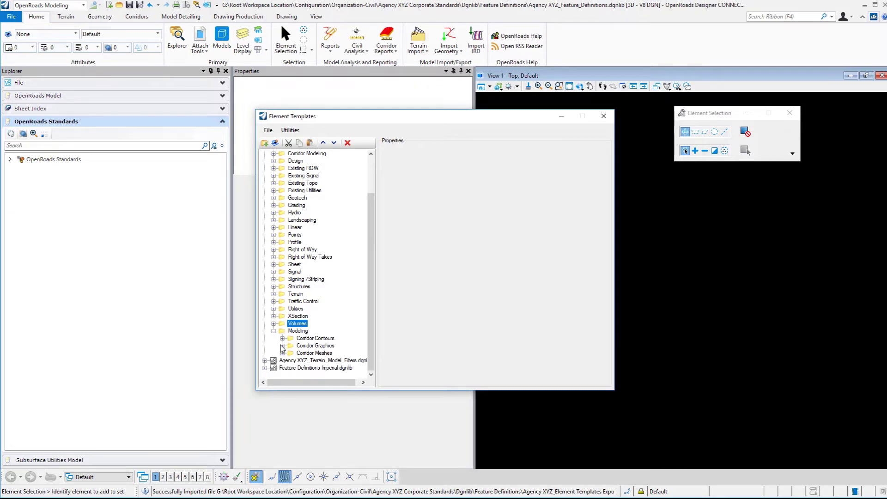
{"action": "left_click", "coordinate": [282, 346]}
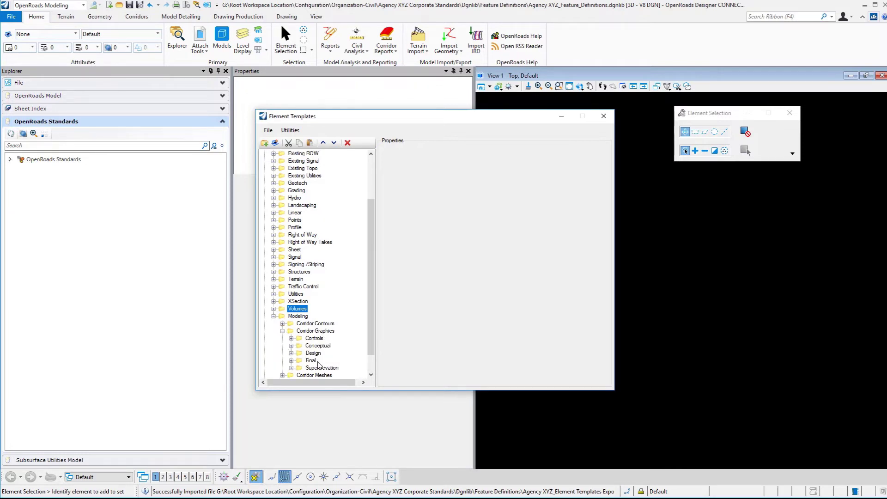
{"action": "left_click", "coordinate": [291, 338]}
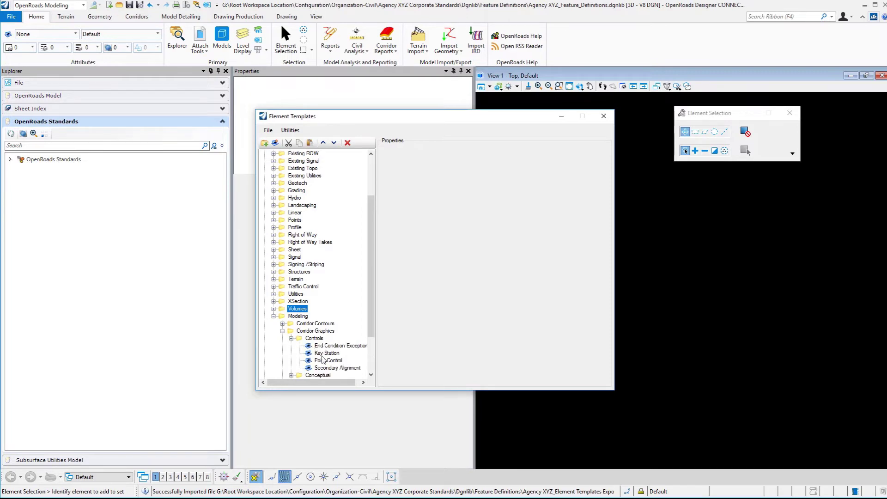
{"action": "left_click", "coordinate": [291, 339]}
{"action": "scroll", "coordinate": [292, 352], "scroll_direction": "down", "scroll_amount": 1}
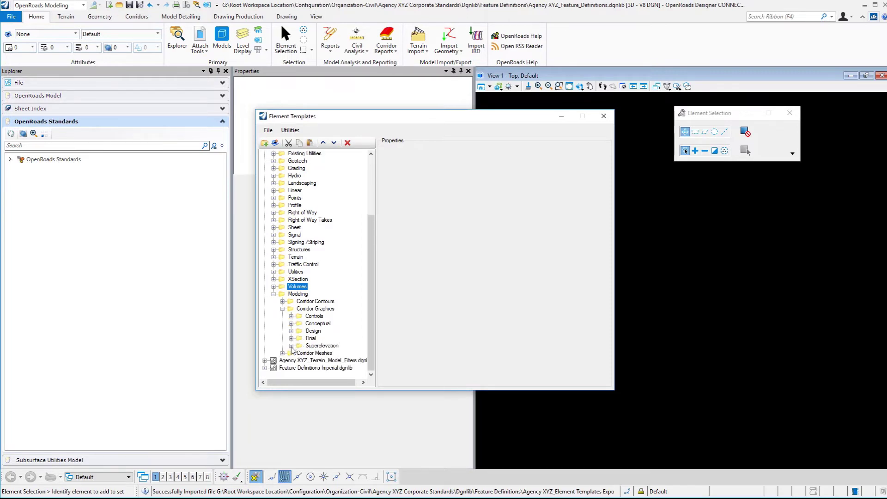
{"action": "left_click", "coordinate": [292, 346]}
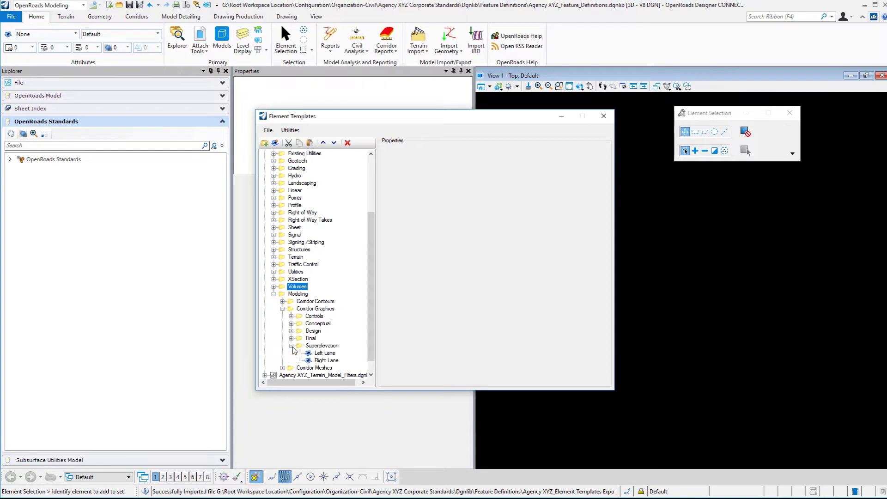
{"action": "left_click", "coordinate": [292, 346]}
{"action": "left_click", "coordinate": [274, 295]}
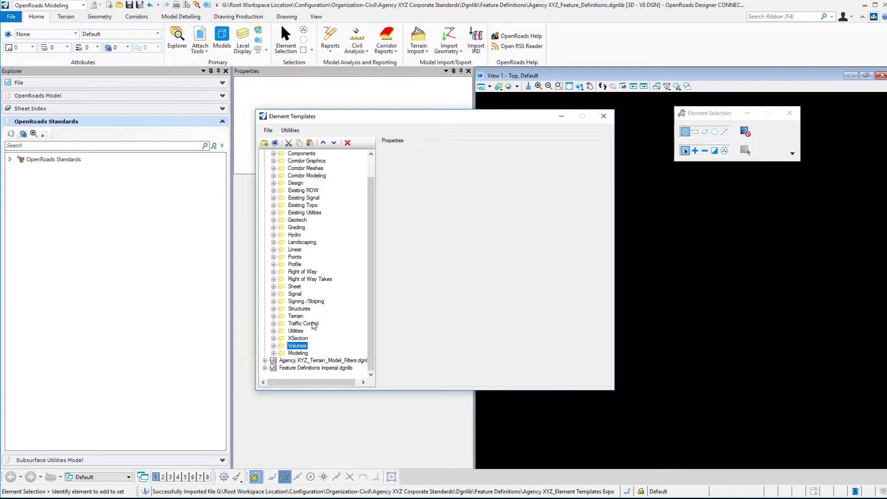
{"action": "scroll", "coordinate": [370, 258], "scroll_direction": "up", "scroll_amount": 1}
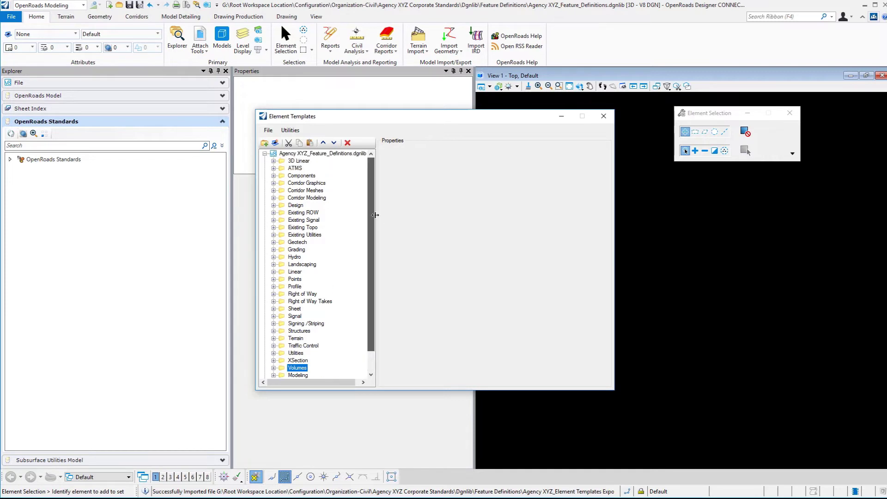
Step: Sort the library's template groups alphabetically and verify Modeling's new position
{"action": "right_click", "coordinate": [311, 155]}
{"action": "left_click", "coordinate": [350, 215]}
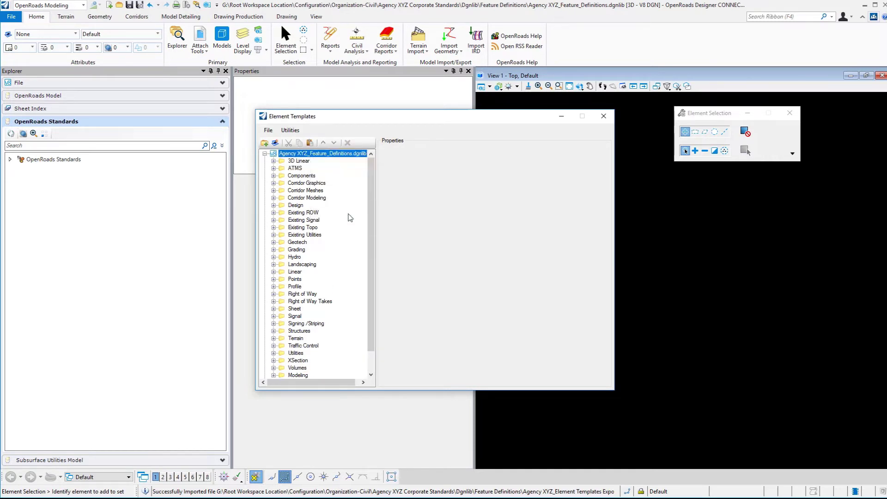
{"action": "left_click", "coordinate": [273, 279]}
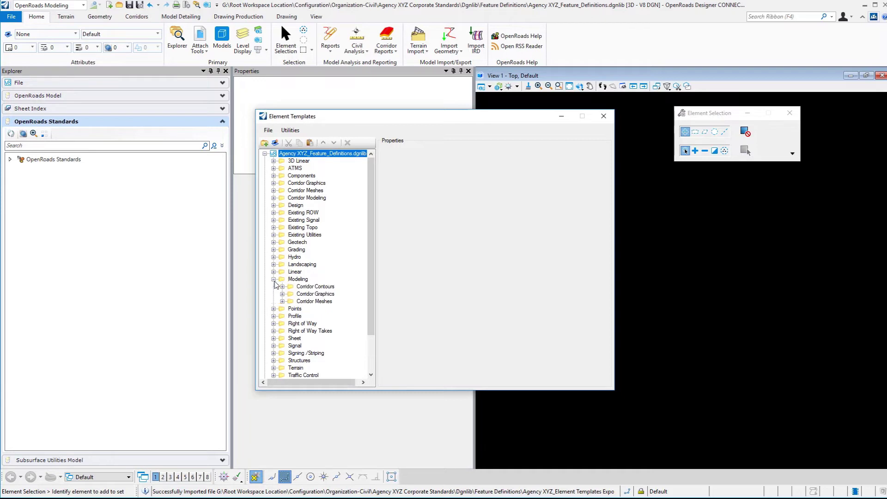
{"action": "left_click", "coordinate": [273, 280]}
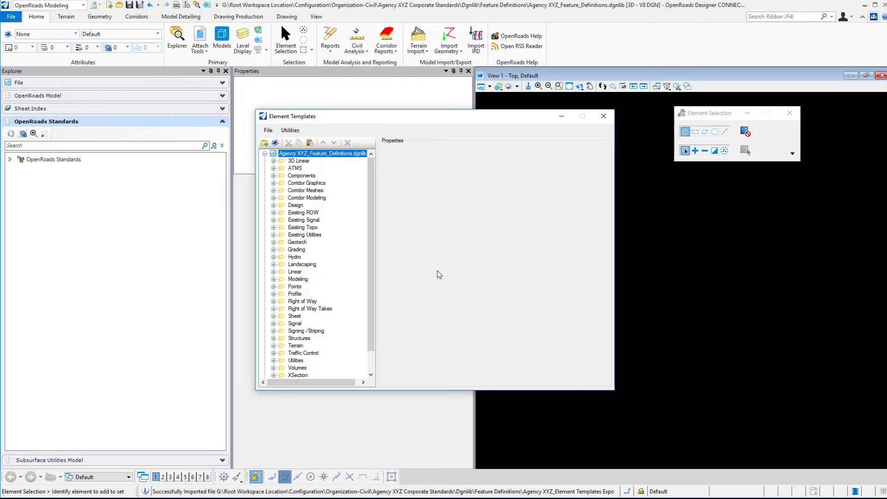
Step: Close the Element Templates manager and expand OpenRoads Standards down to Agency XYZ_Feature_Definitions.dgnlib
{"action": "left_click", "coordinate": [603, 116]}
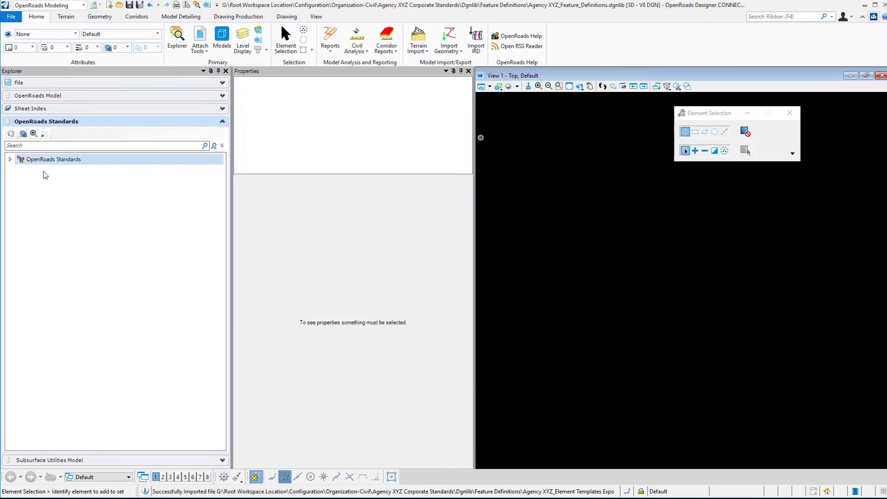
{"action": "left_click", "coordinate": [10, 159]}
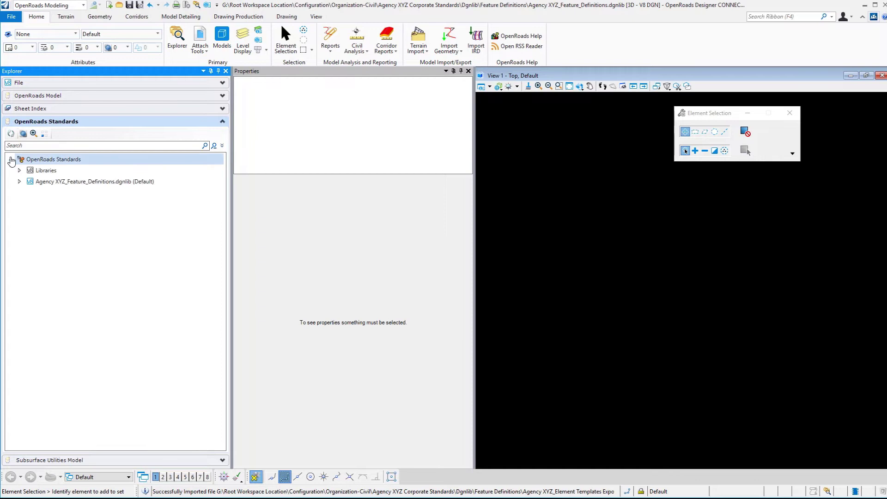
{"action": "left_click", "coordinate": [18, 182]}
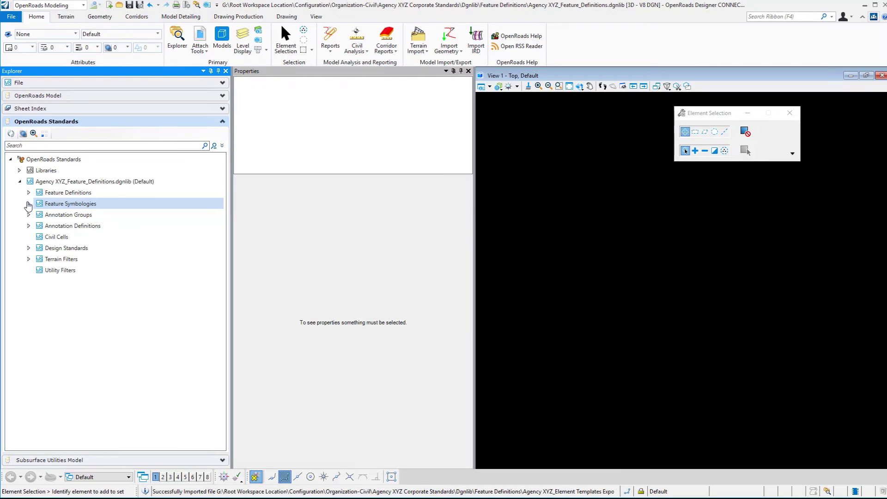
Step: Import Symbologies_Export.xml into Feature Symbologies and expand it to show its Linear through Surface categories
{"action": "right_click", "coordinate": [60, 206]}
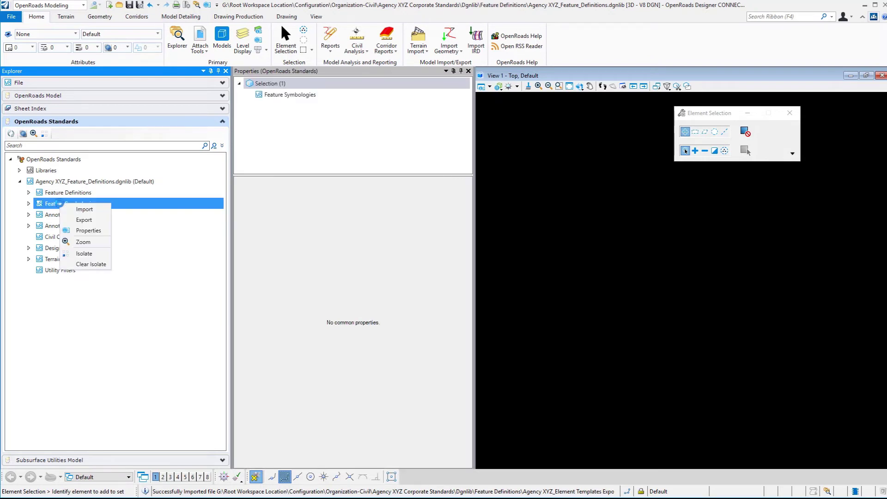
{"action": "left_click", "coordinate": [85, 212]}
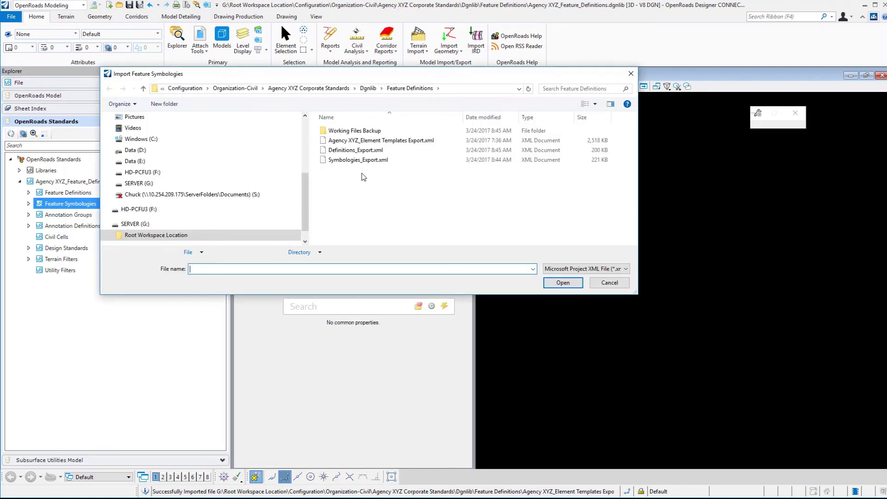
{"action": "left_click", "coordinate": [355, 160]}
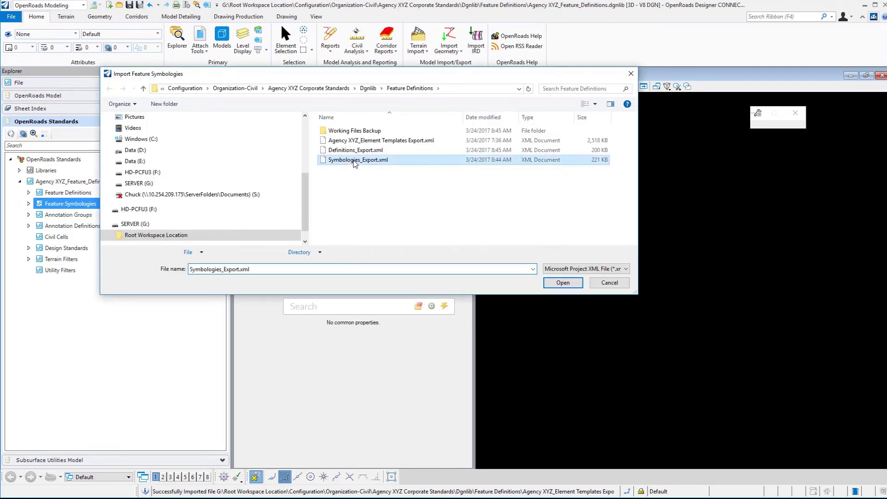
{"action": "left_click", "coordinate": [568, 284]}
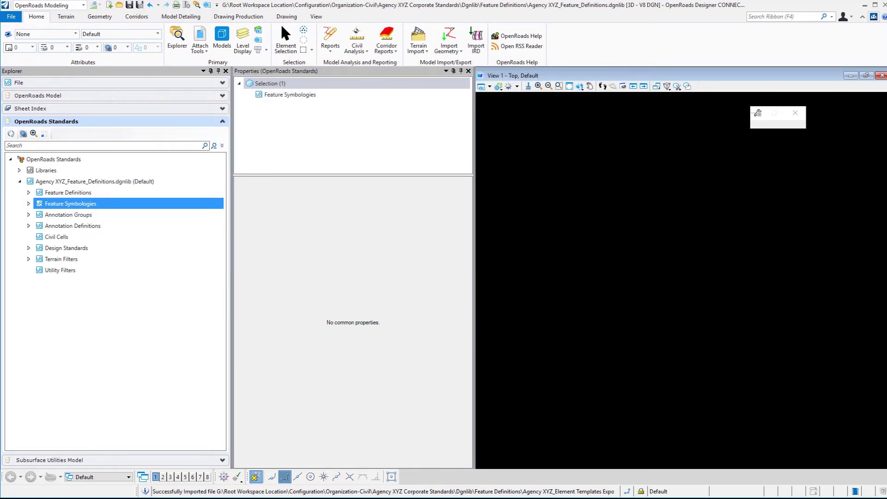
{"action": "left_click", "coordinate": [28, 204]}
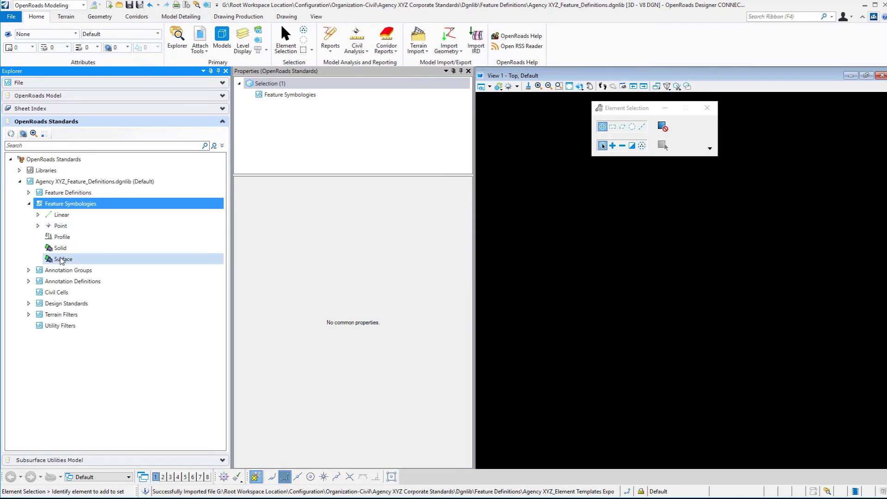
{"action": "left_click", "coordinate": [11, 134]}
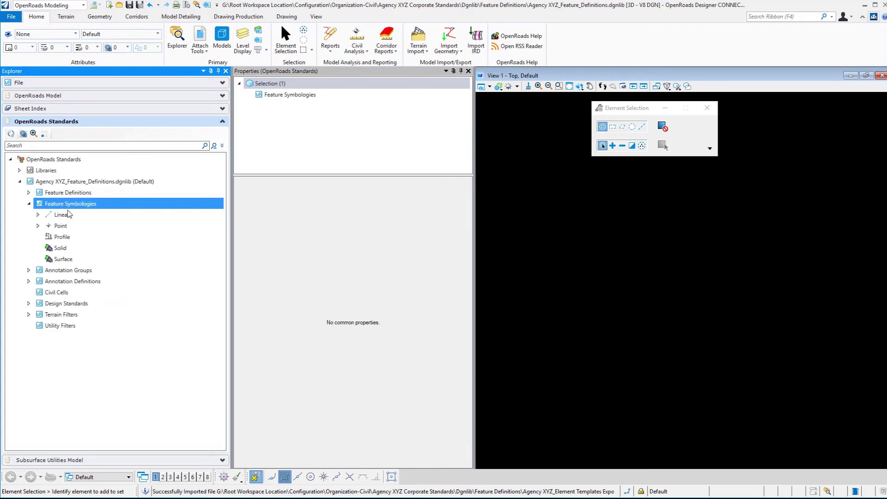
Step: Compress the design library and re-expand the standards tree to Feature Symbologies
{"action": "left_click", "coordinate": [188, 6]}
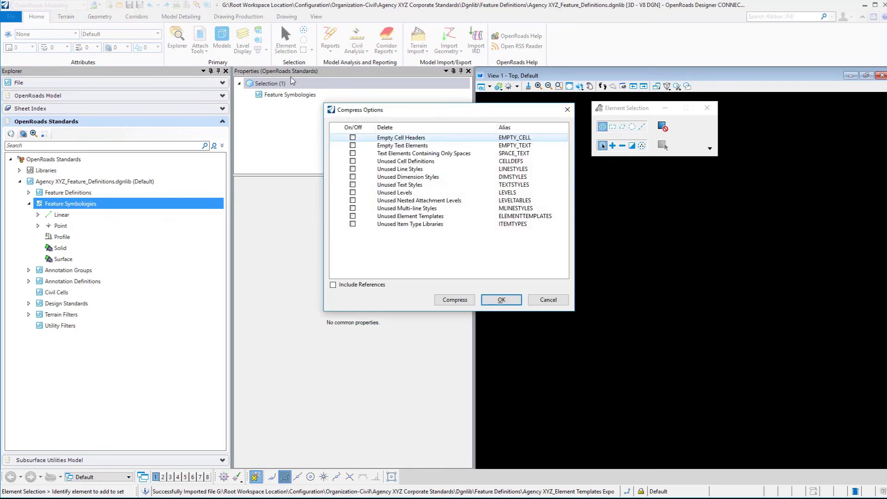
{"action": "left_click", "coordinate": [457, 300]}
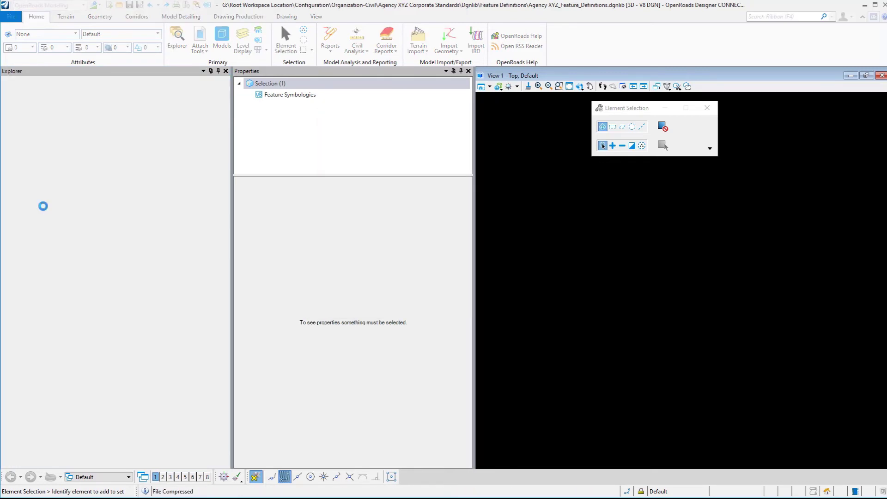
{"action": "left_click", "coordinate": [10, 159]}
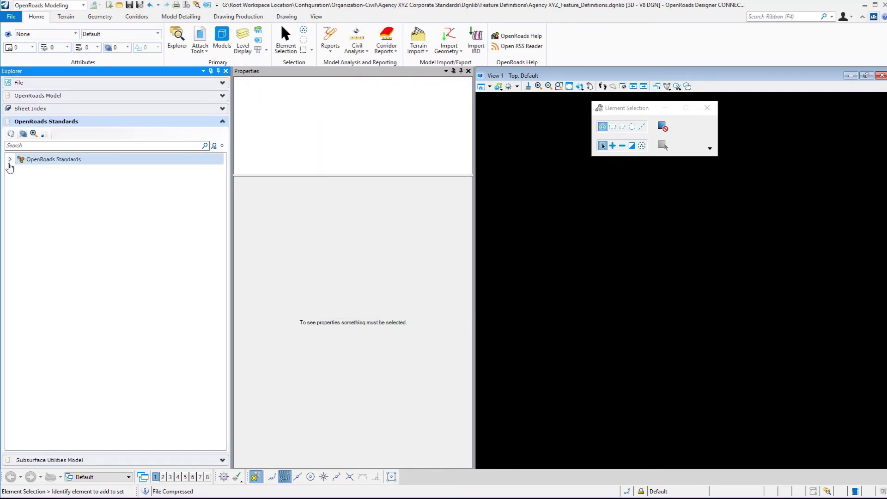
{"action": "left_click", "coordinate": [20, 182]}
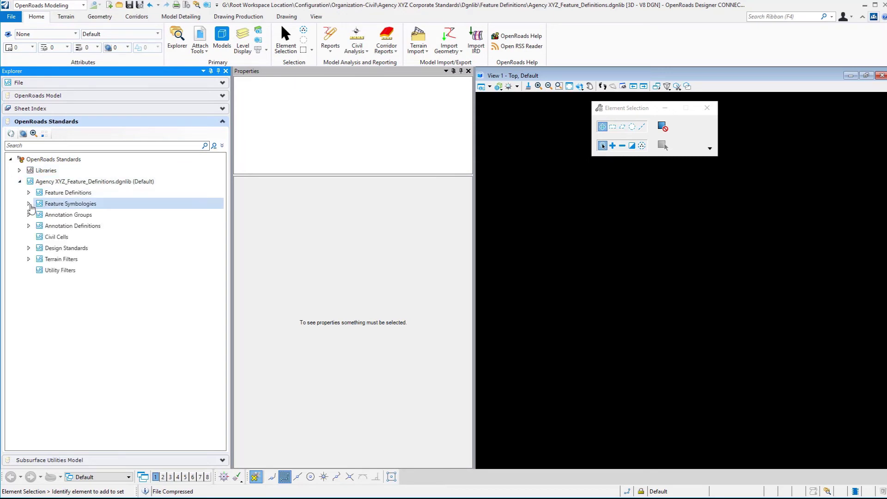
{"action": "left_click", "coordinate": [29, 204]}
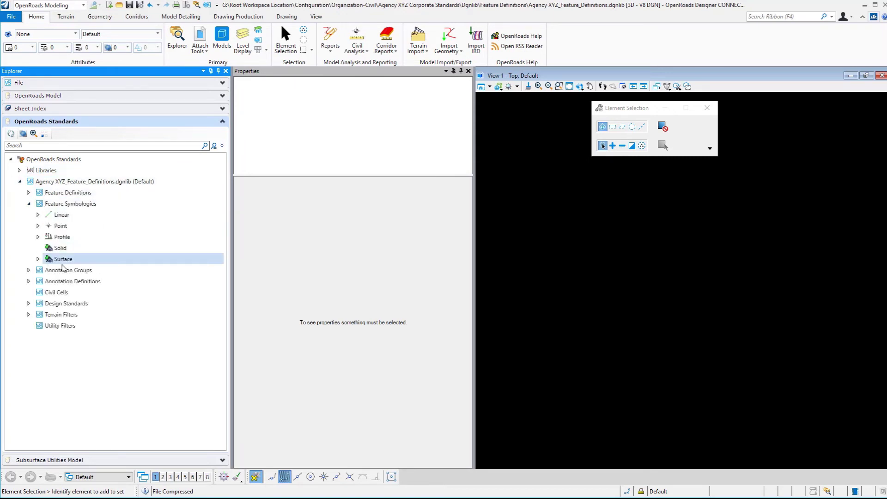
Step: Check that Surface > Components > Existing > Surface-Exist1 uses Components\Surface-Exist1 for 3D
{"action": "left_click", "coordinate": [38, 260]}
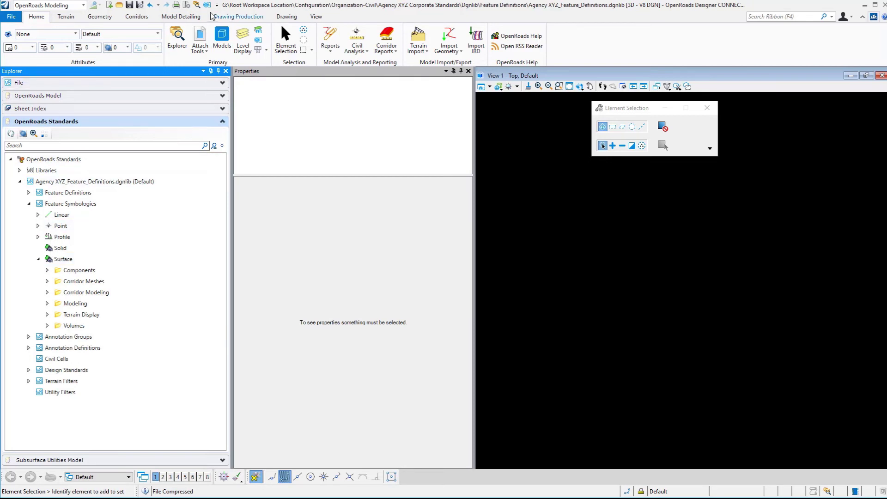
{"action": "left_click", "coordinate": [59, 271]}
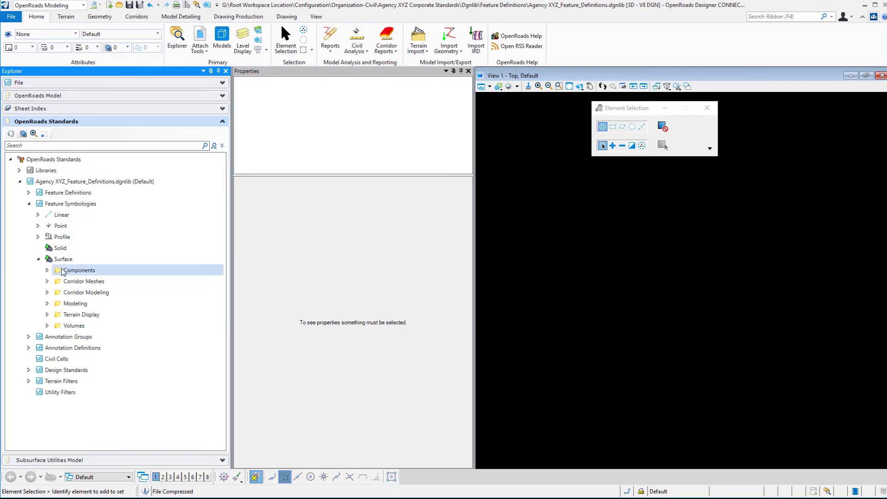
{"action": "left_click", "coordinate": [47, 271]}
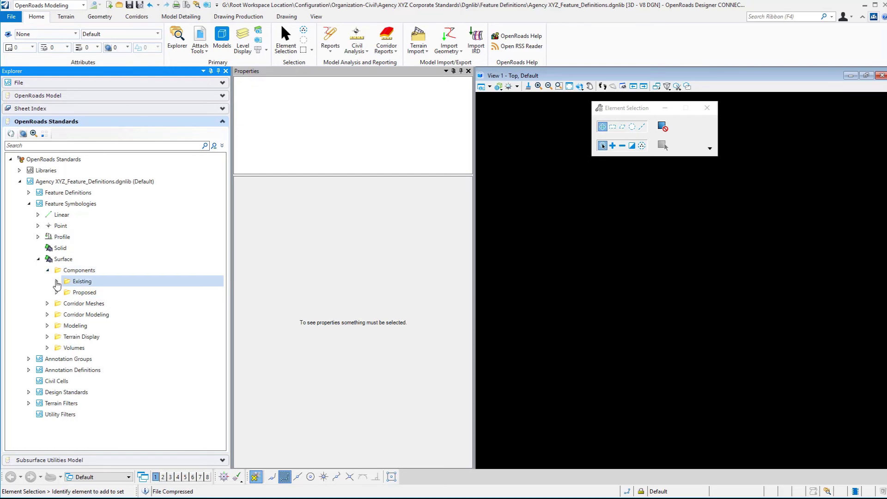
{"action": "left_click", "coordinate": [56, 282]}
{"action": "left_click", "coordinate": [93, 295]}
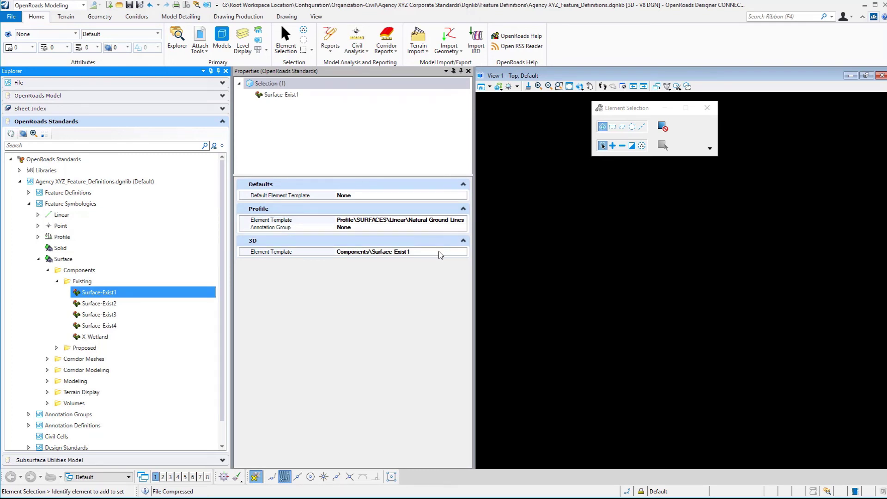
{"action": "left_click", "coordinate": [38, 260]}
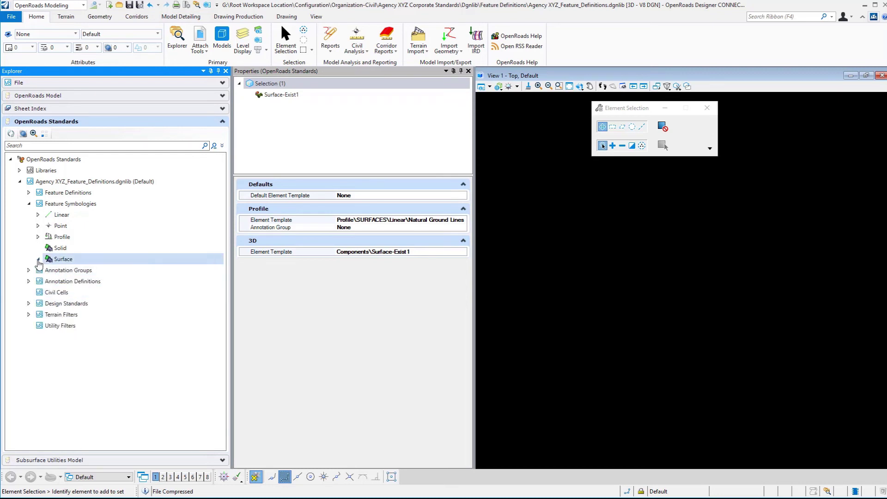
Step: Import the feature definitions from Definitions_Export.xml into the Feature Definitions node
{"action": "left_click", "coordinate": [29, 204]}
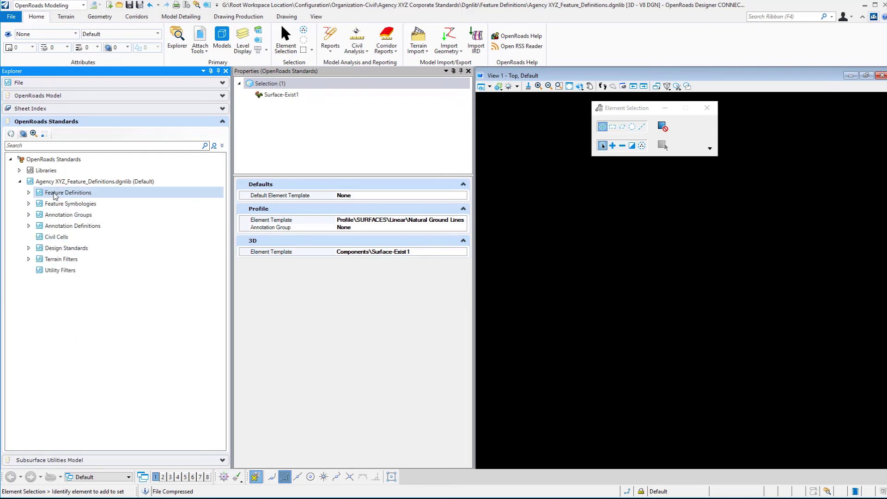
{"action": "left_click", "coordinate": [56, 192]}
{"action": "right_click", "coordinate": [55, 192]}
{"action": "left_click", "coordinate": [79, 199]}
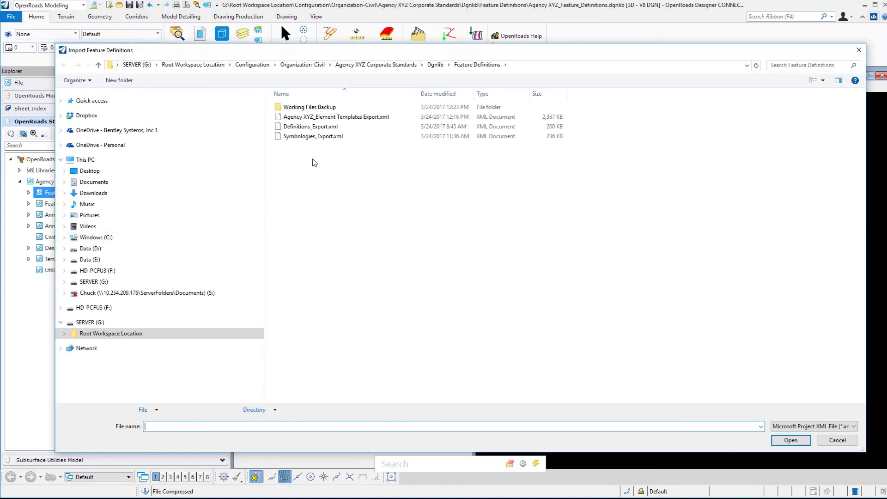
{"action": "left_click", "coordinate": [314, 127]}
{"action": "left_click", "coordinate": [802, 441]}
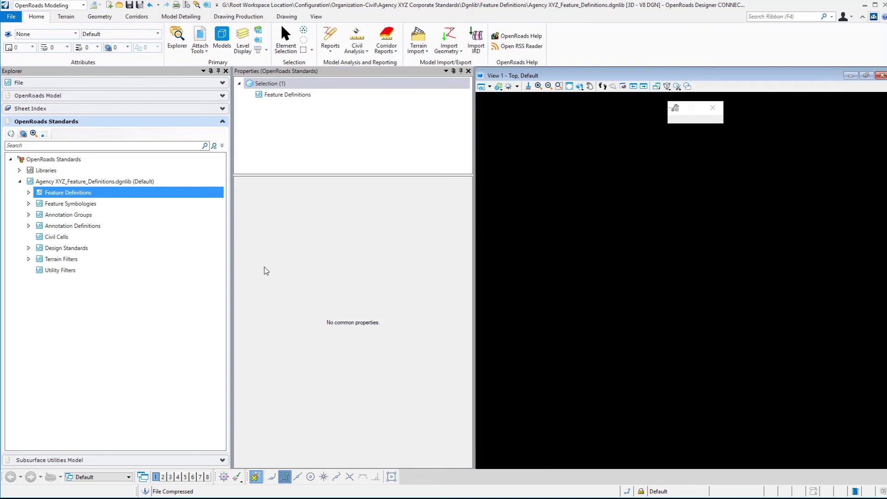
Step: Review the imported Alignment_Major definition and the Conceptual corridor definition's template
{"action": "left_click", "coordinate": [29, 192]}
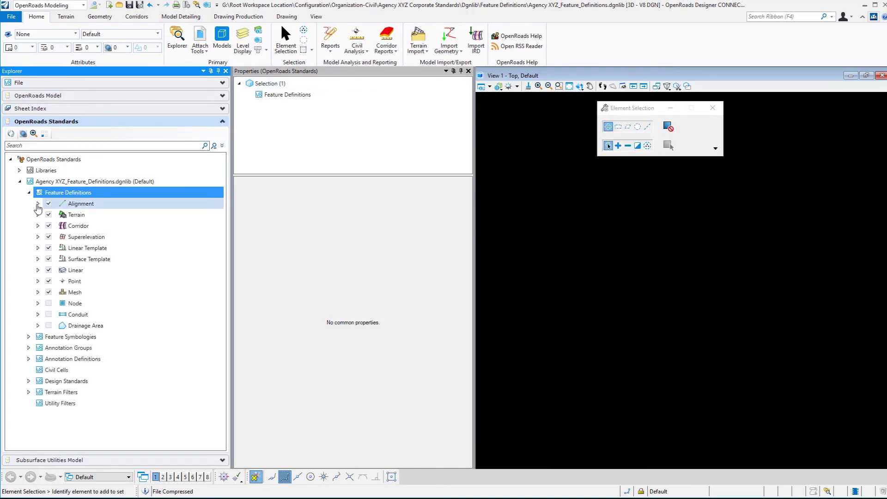
{"action": "left_click", "coordinate": [38, 204]}
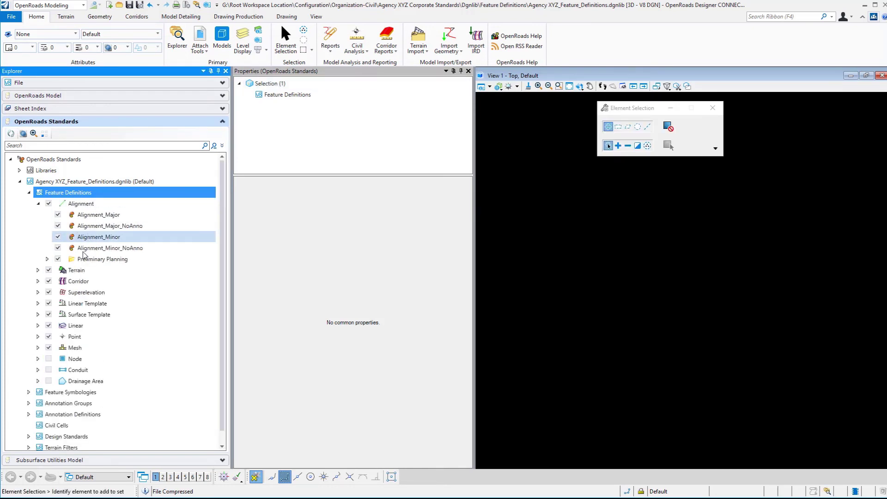
{"action": "left_click", "coordinate": [93, 216]}
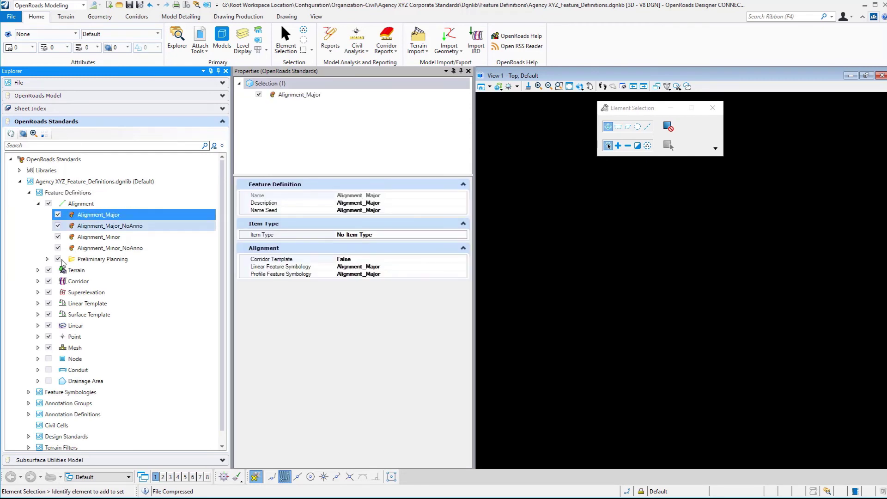
{"action": "left_click", "coordinate": [38, 281]}
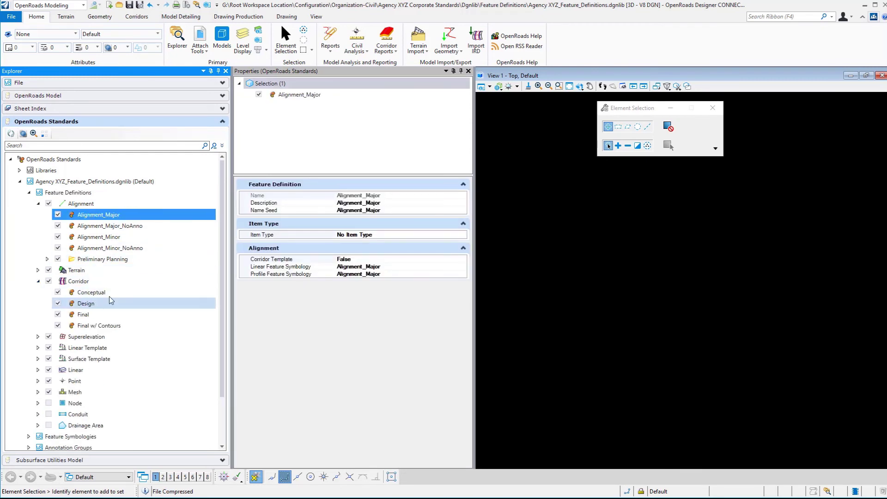
{"action": "left_click", "coordinate": [109, 294]}
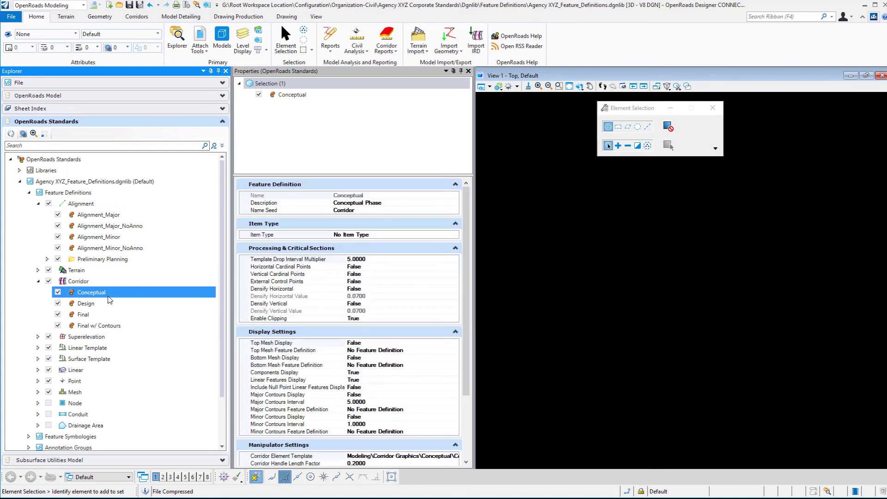
{"action": "left_click", "coordinate": [38, 280]}
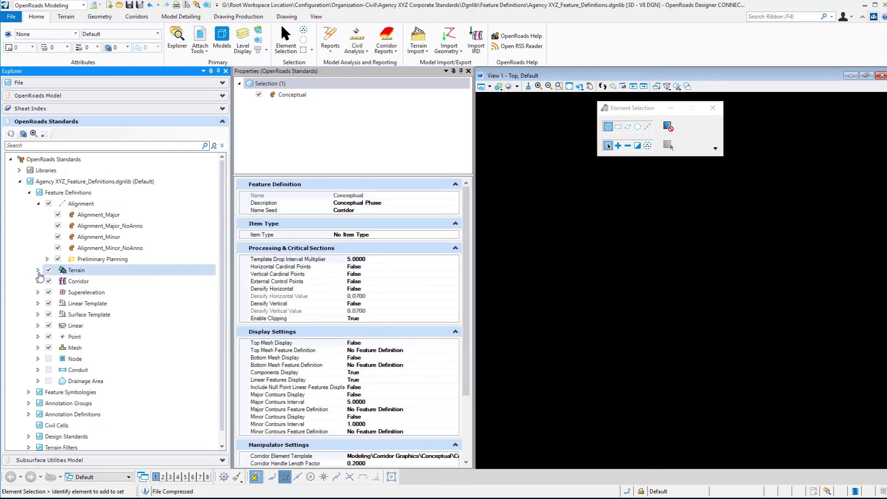
Step: Check the contents of the Linear Template definitions category
{"action": "left_click", "coordinate": [39, 304]}
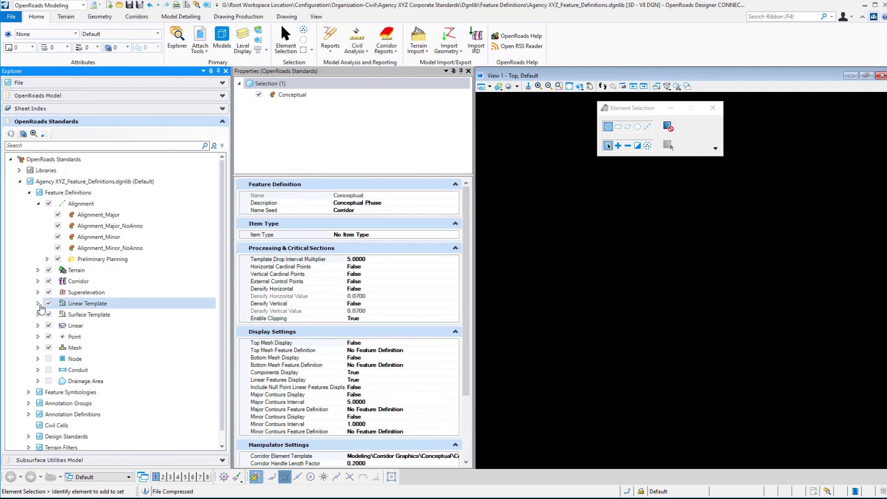
{"action": "left_click", "coordinate": [38, 304]}
{"action": "left_click", "coordinate": [39, 304]}
{"action": "left_click", "coordinate": [38, 204]}
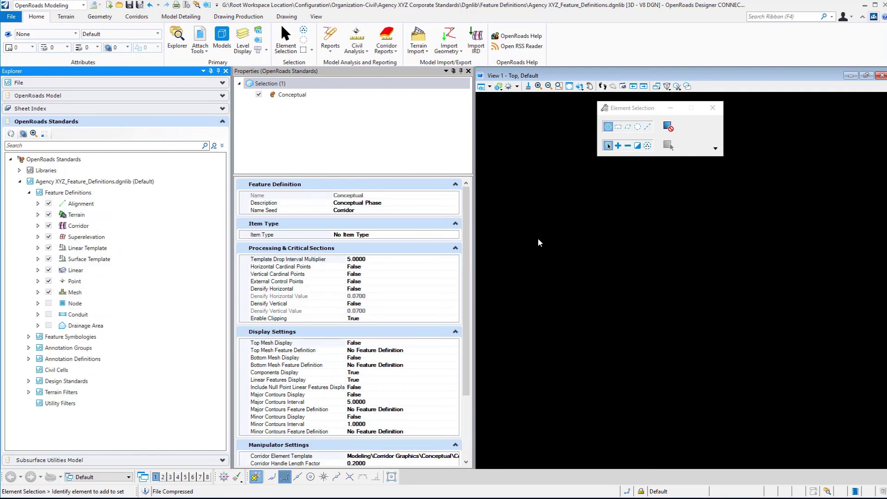